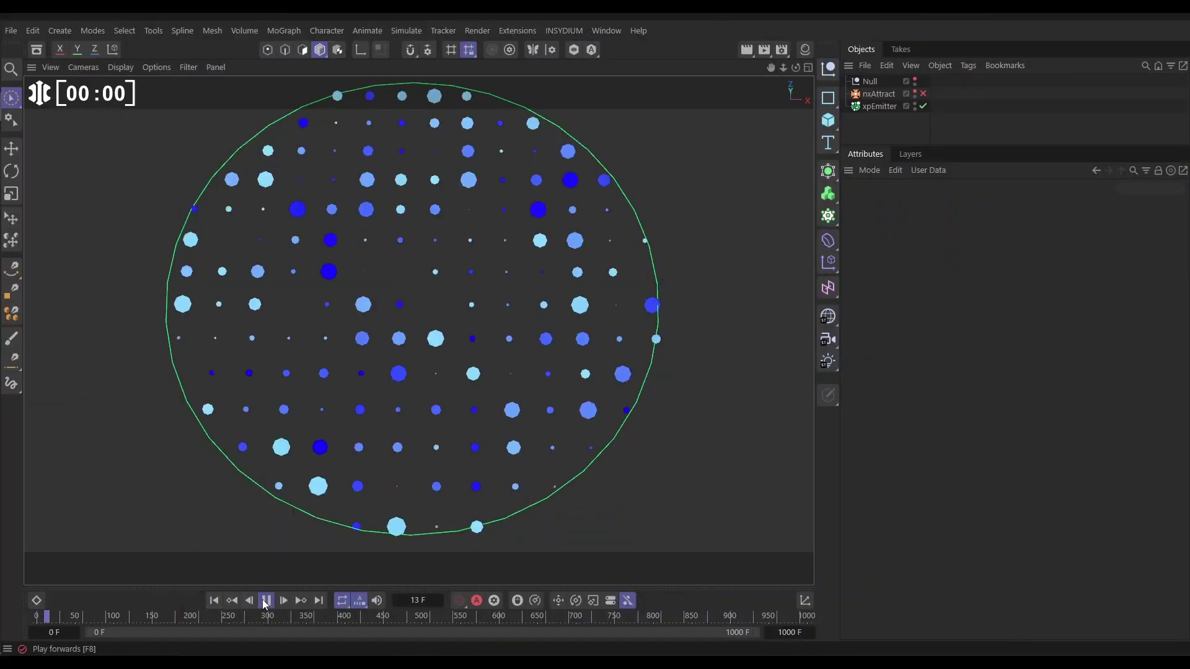
{"action": "left_click", "coordinate": [267, 601]}
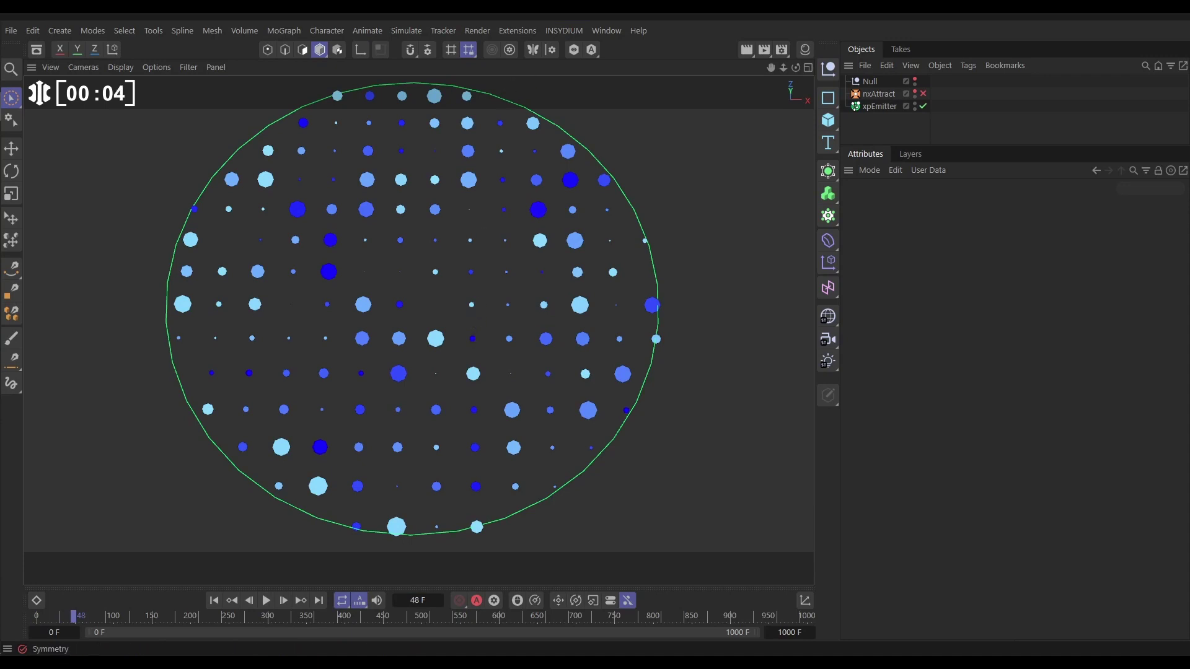
Add an nxConstraints object from the X-Particles NeXus menu and give it a Forces constraint layer
{"action": "left_click", "coordinate": [564, 31]}
{"action": "mouse_move", "coordinate": [656, 76]}
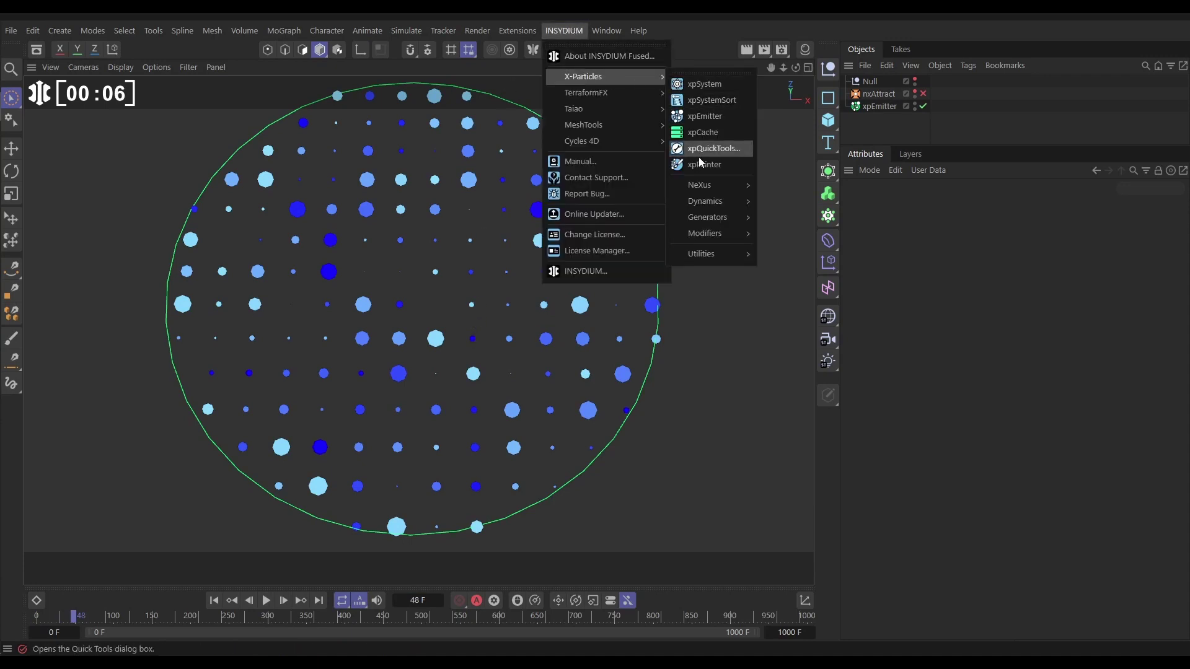
{"action": "mouse_move", "coordinate": [701, 186]}
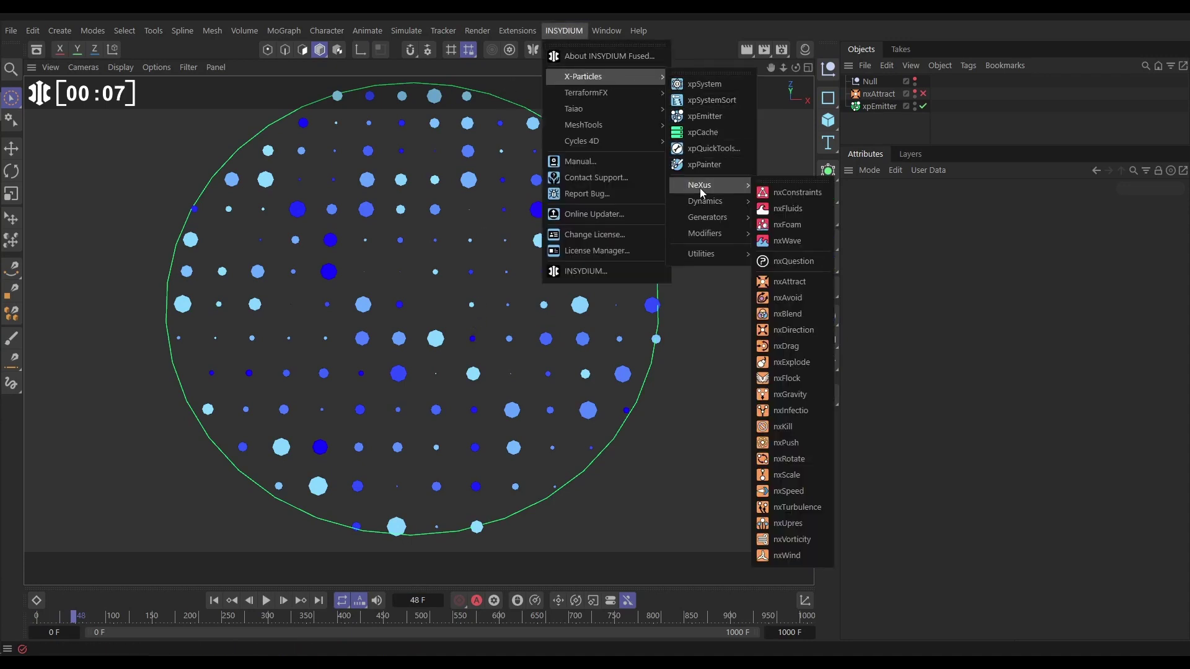
{"action": "left_click", "coordinate": [794, 194]}
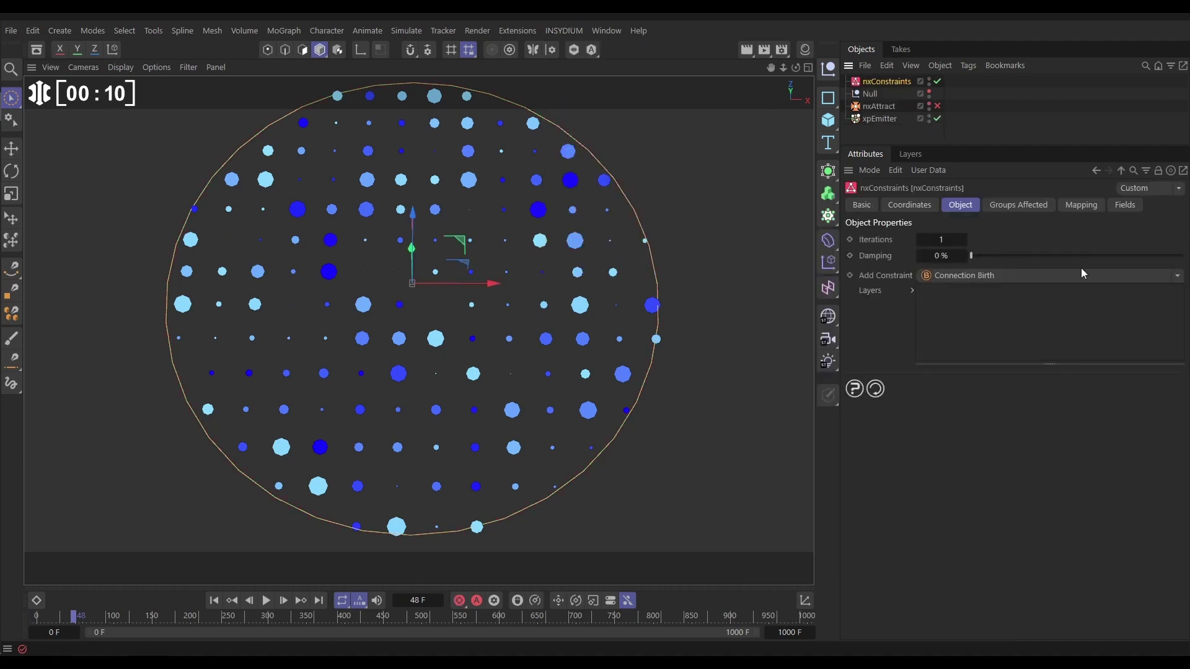
{"action": "left_click", "coordinate": [1181, 277]}
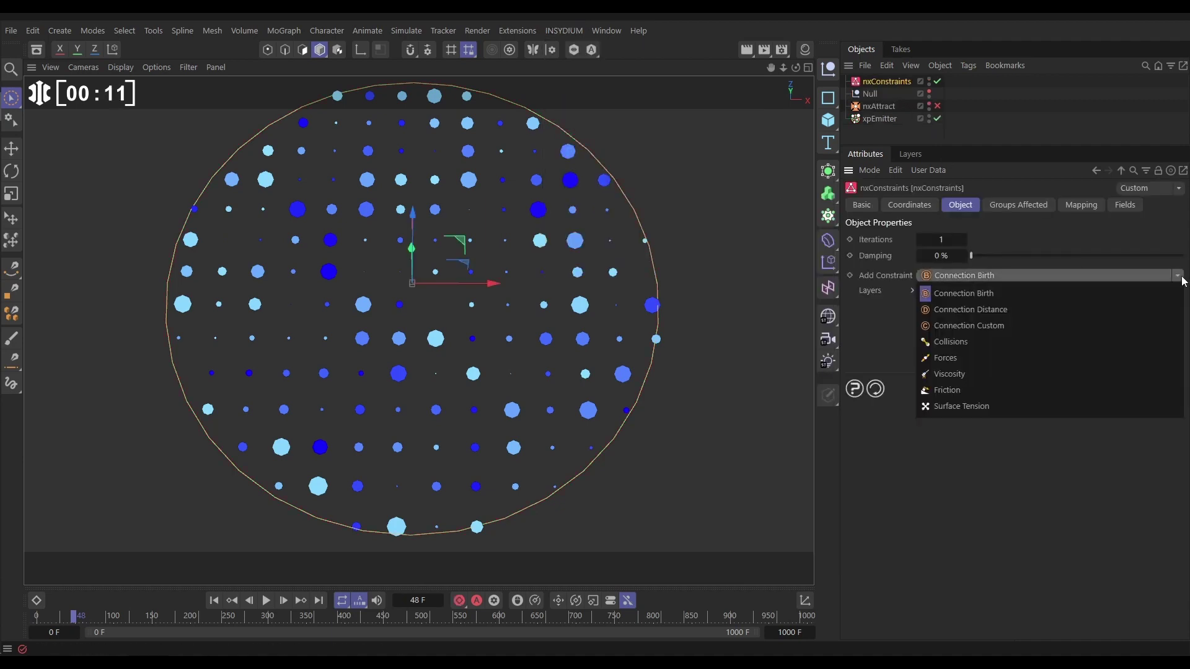
{"action": "left_click", "coordinate": [951, 359]}
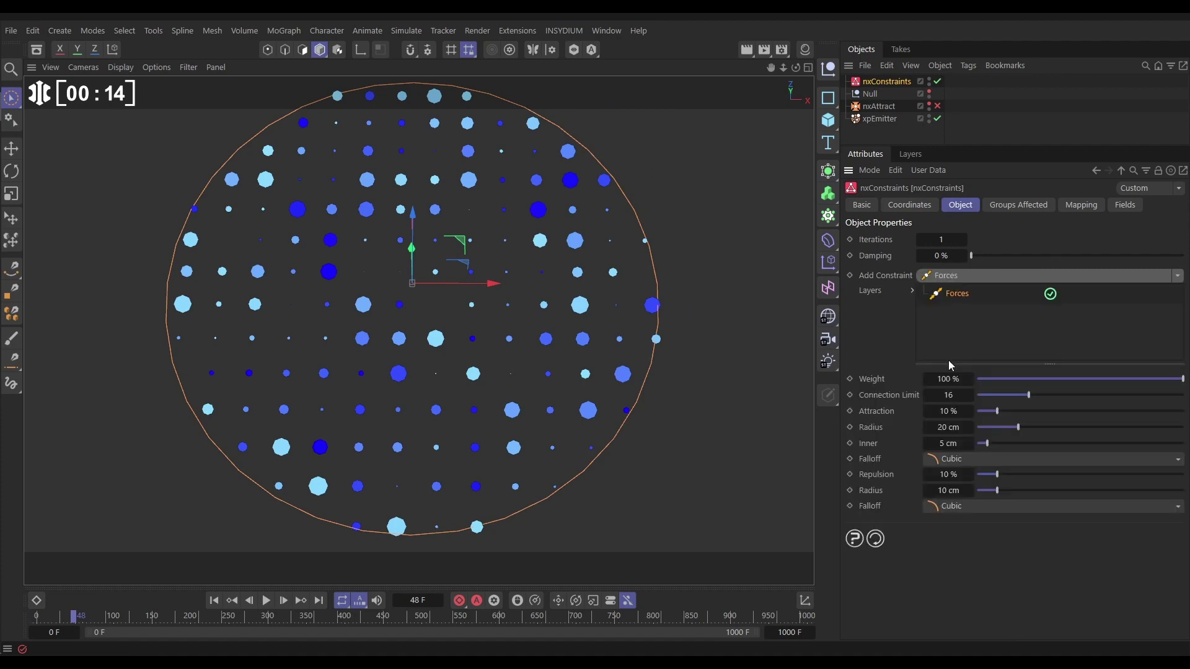
Replay the simulation from the start to check the Forces constraint's effect
{"action": "left_click", "coordinate": [214, 600]}
{"action": "left_click", "coordinate": [265, 601]}
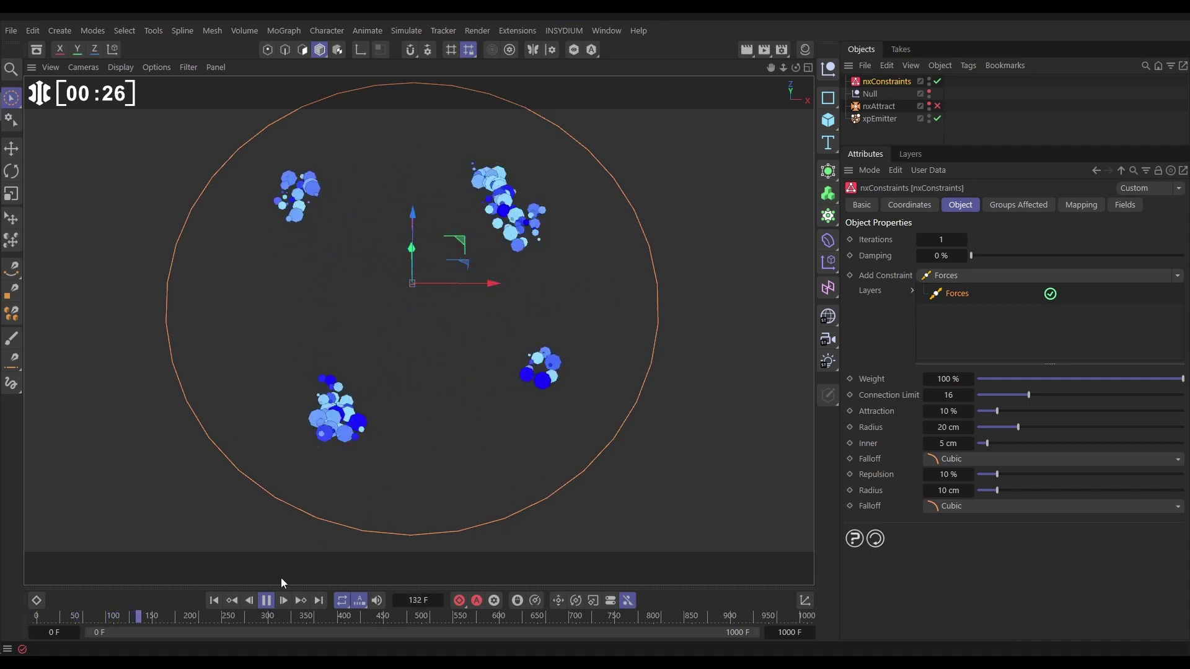
{"action": "left_click", "coordinate": [266, 601]}
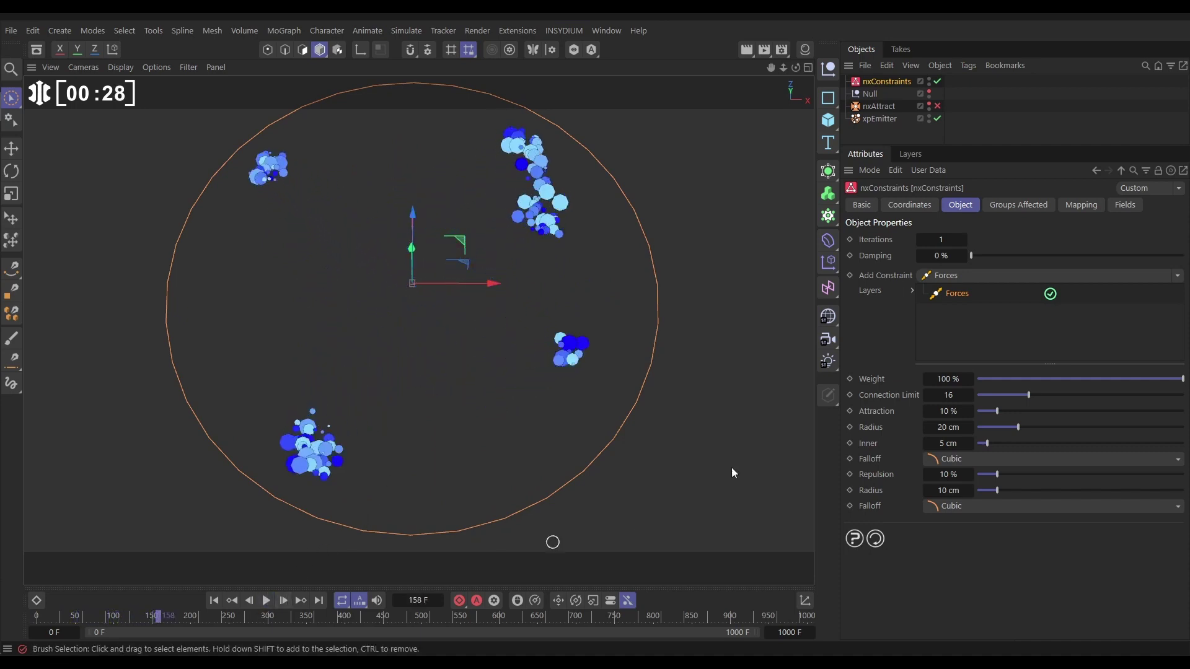
Set the Forces layer's Attraction and Repulsion both to 1 %
{"action": "left_click", "coordinate": [943, 414]}
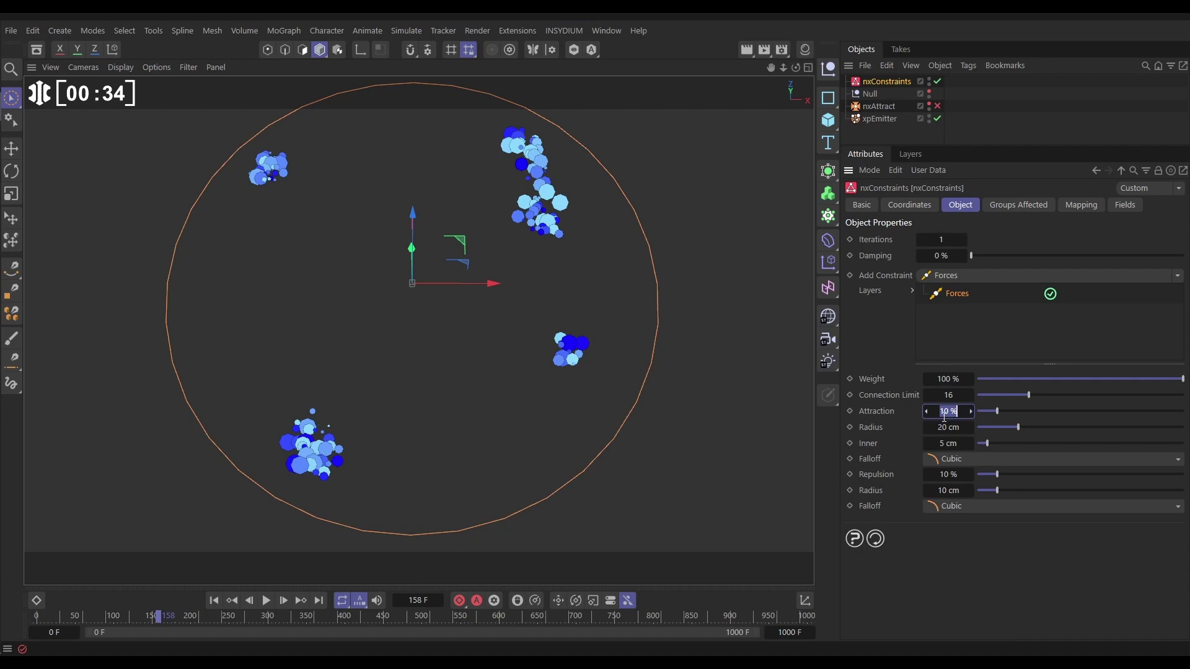
{"action": "type", "text": "1"}
{"action": "key", "text": "Return"}
{"action": "left_click", "coordinate": [869, 475]}
{"action": "left_click", "coordinate": [928, 475]}
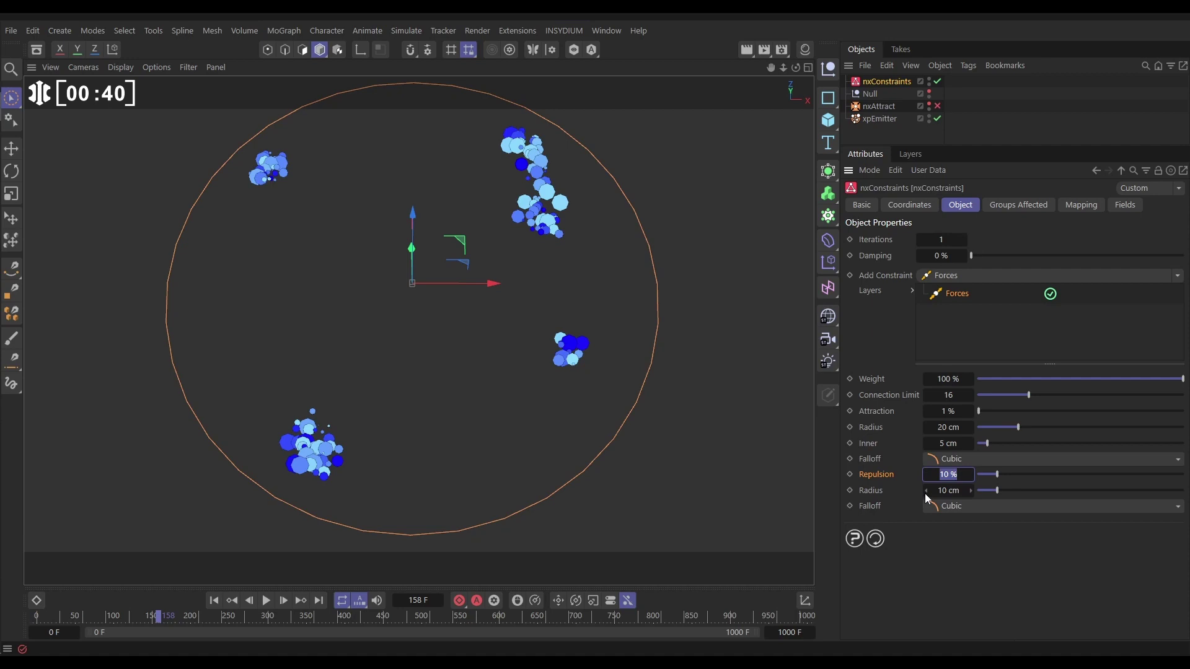
{"action": "type", "text": "1"}
{"action": "key", "text": "Return"}
Replay from frame 0 and stop at frame 181 to see the loose central cloud
{"action": "left_click", "coordinate": [214, 601]}
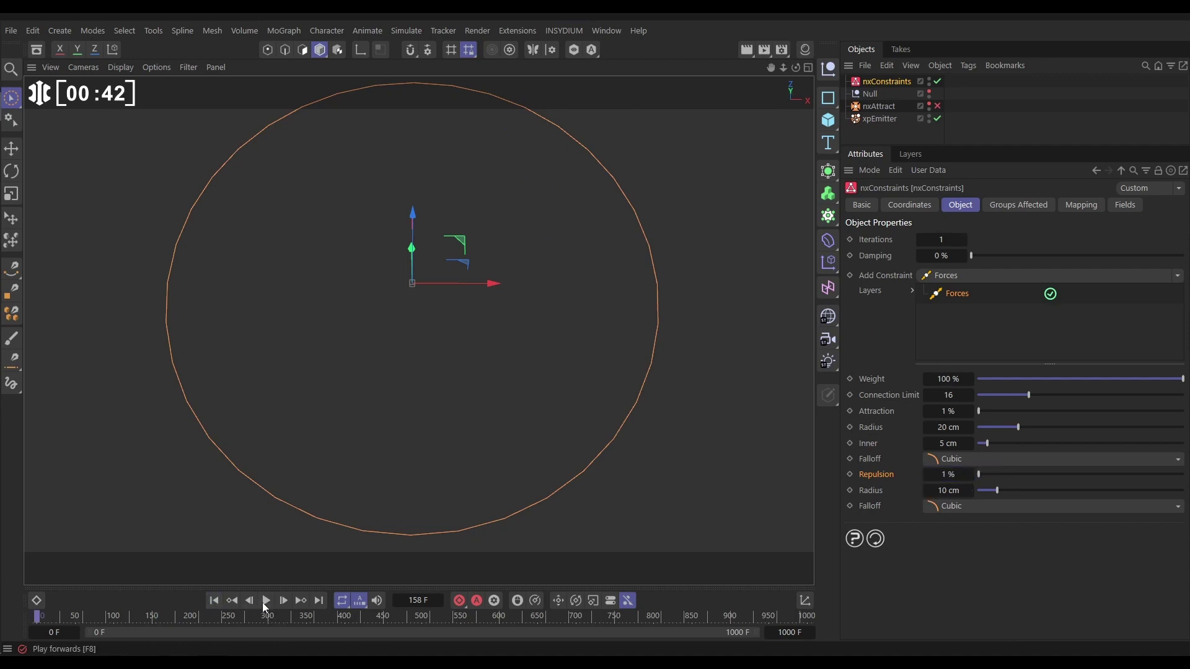
{"action": "left_click", "coordinate": [265, 602]}
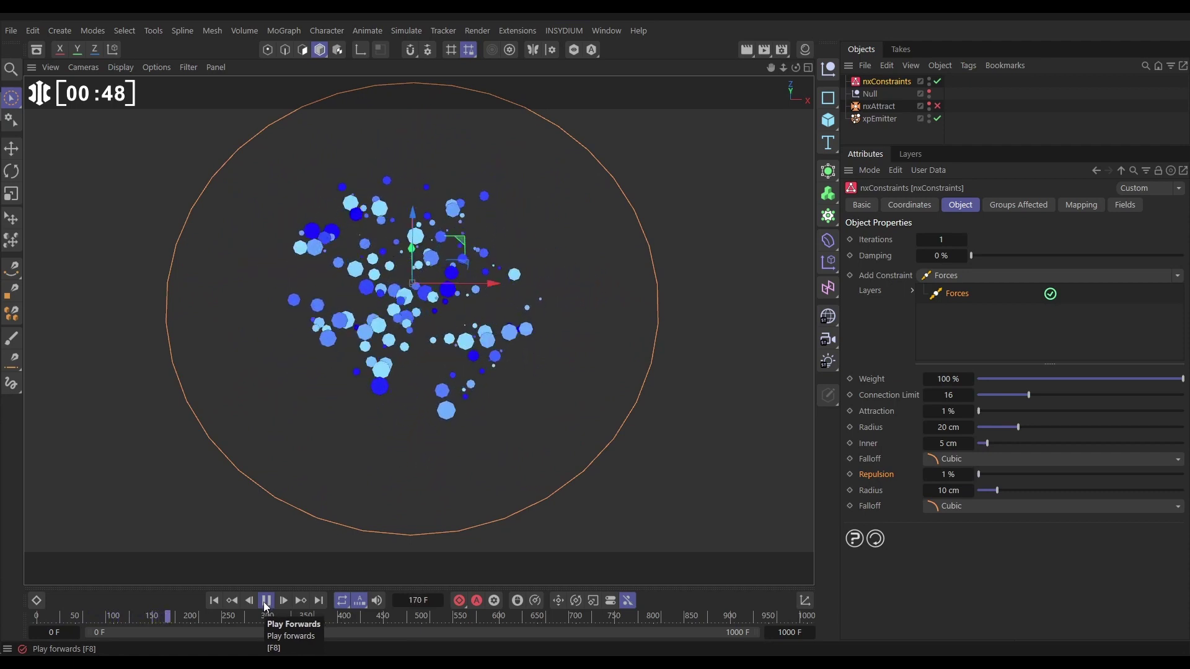
{"action": "left_click", "coordinate": [265, 602]}
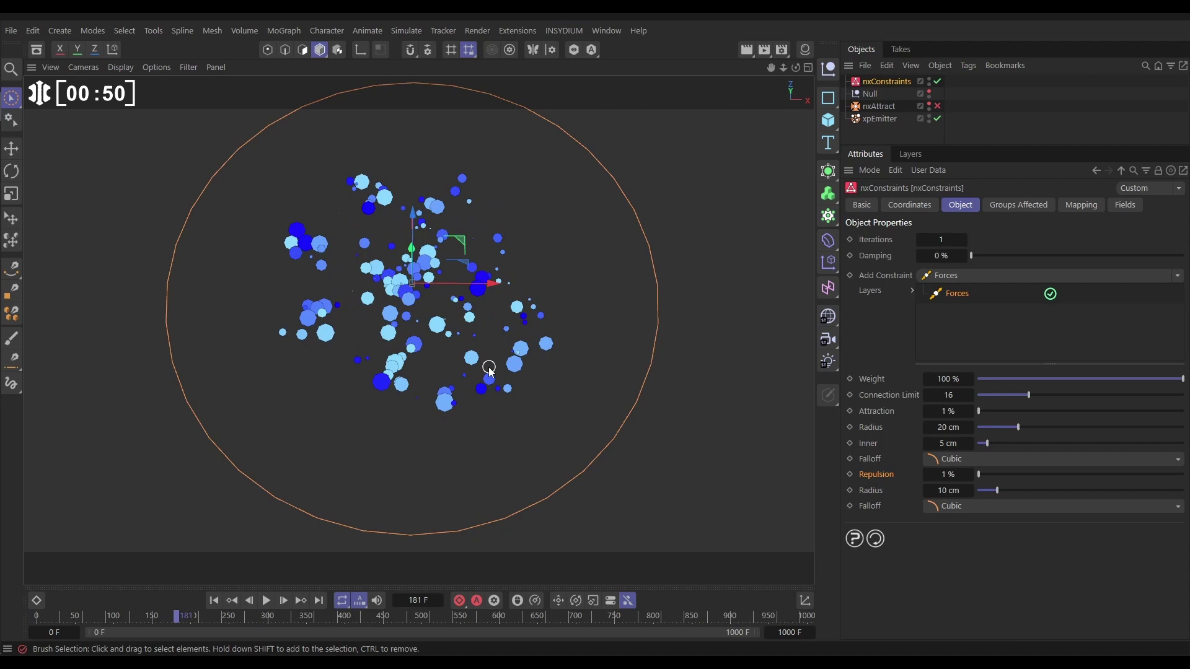
Add a Collisions constraint layer with a Weight of 500 %
{"action": "left_click", "coordinate": [1178, 277]}
{"action": "left_click", "coordinate": [992, 341]}
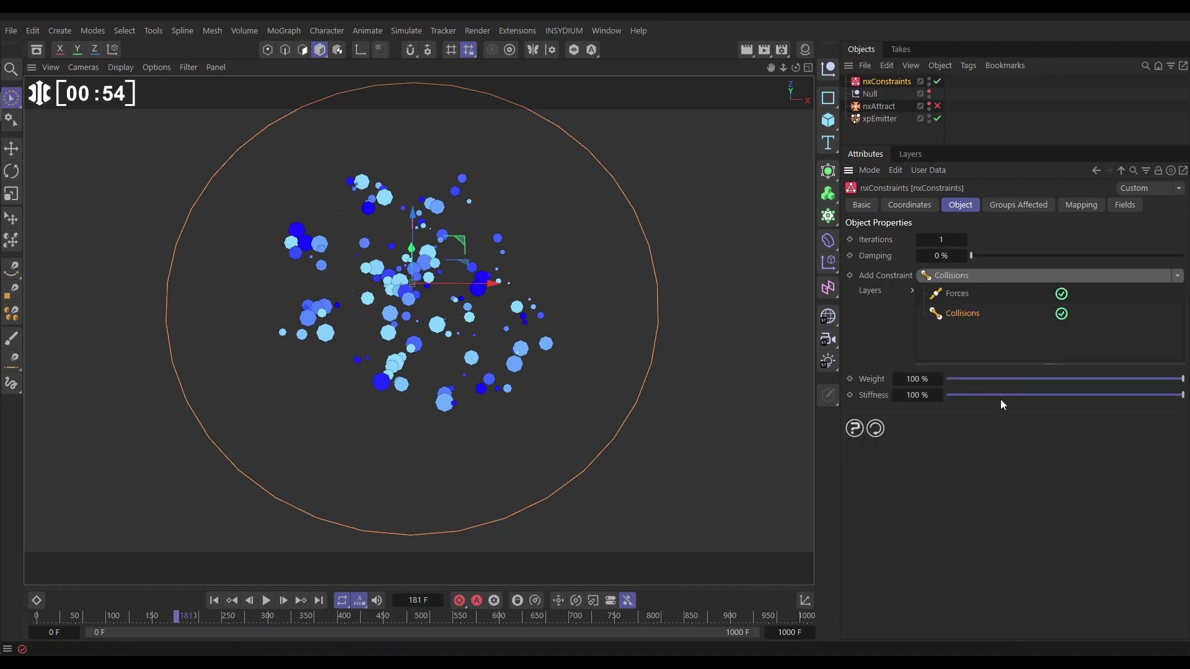
{"action": "left_click", "coordinate": [917, 379]}
{"action": "type", "text": "500"}
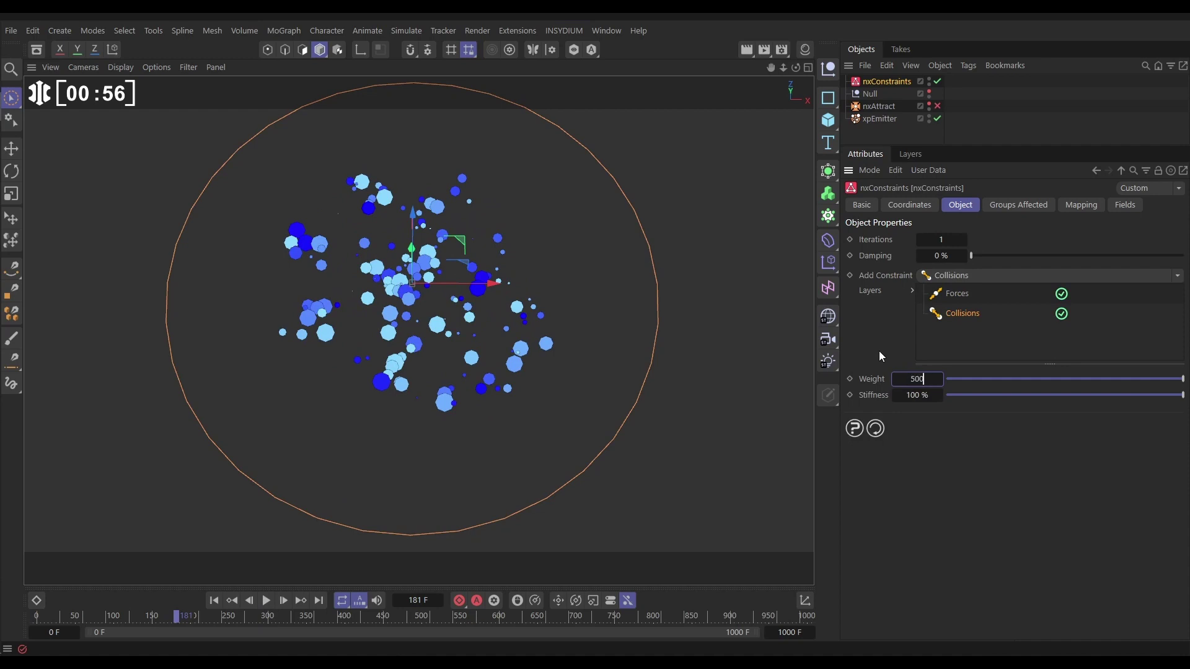
{"action": "key", "text": "Return"}
Replay the simulation to frame 209 with the Forces layer's settings shown
{"action": "left_click", "coordinate": [213, 600]}
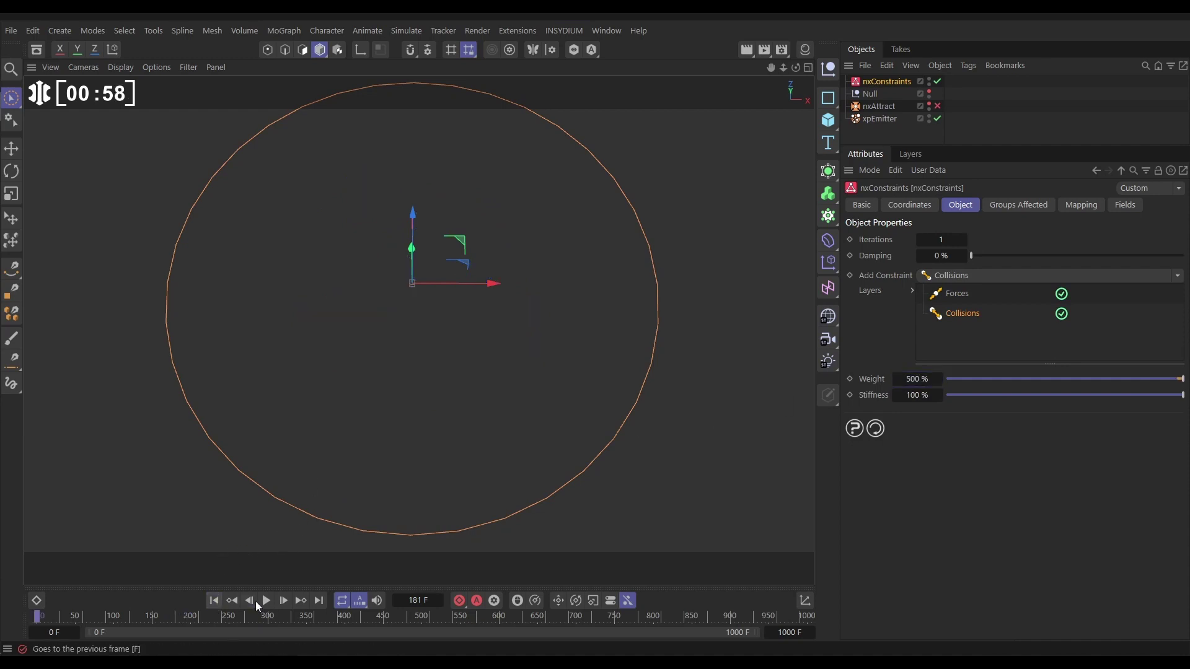
{"action": "left_click", "coordinate": [266, 600]}
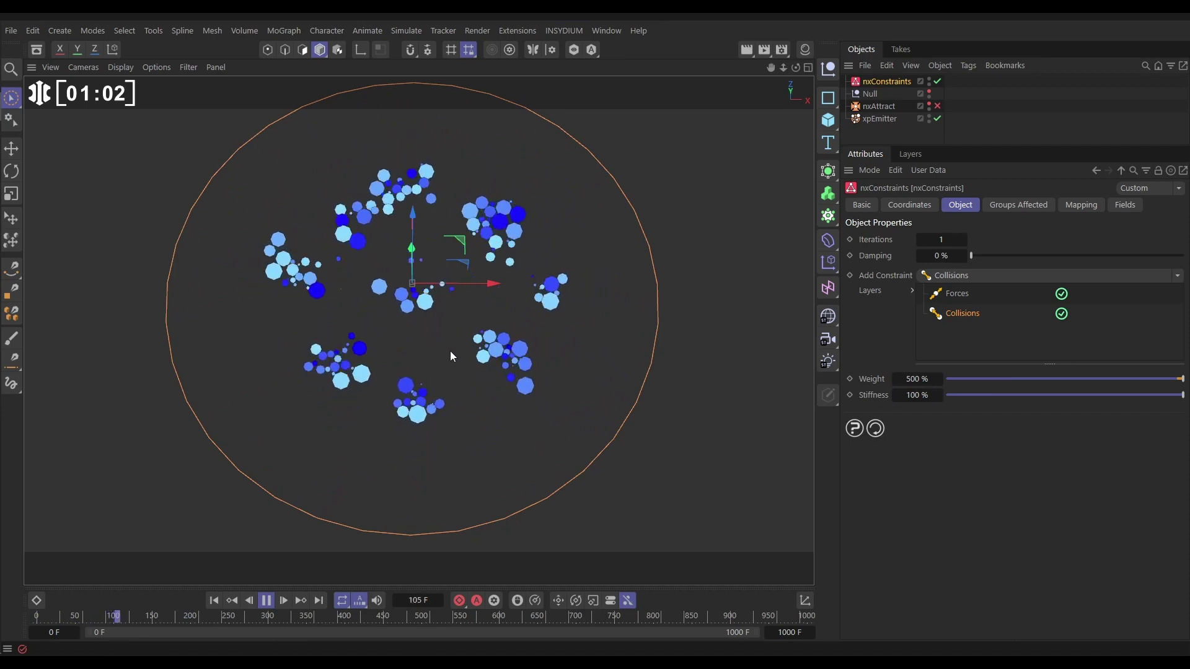
{"action": "left_click", "coordinate": [957, 293]}
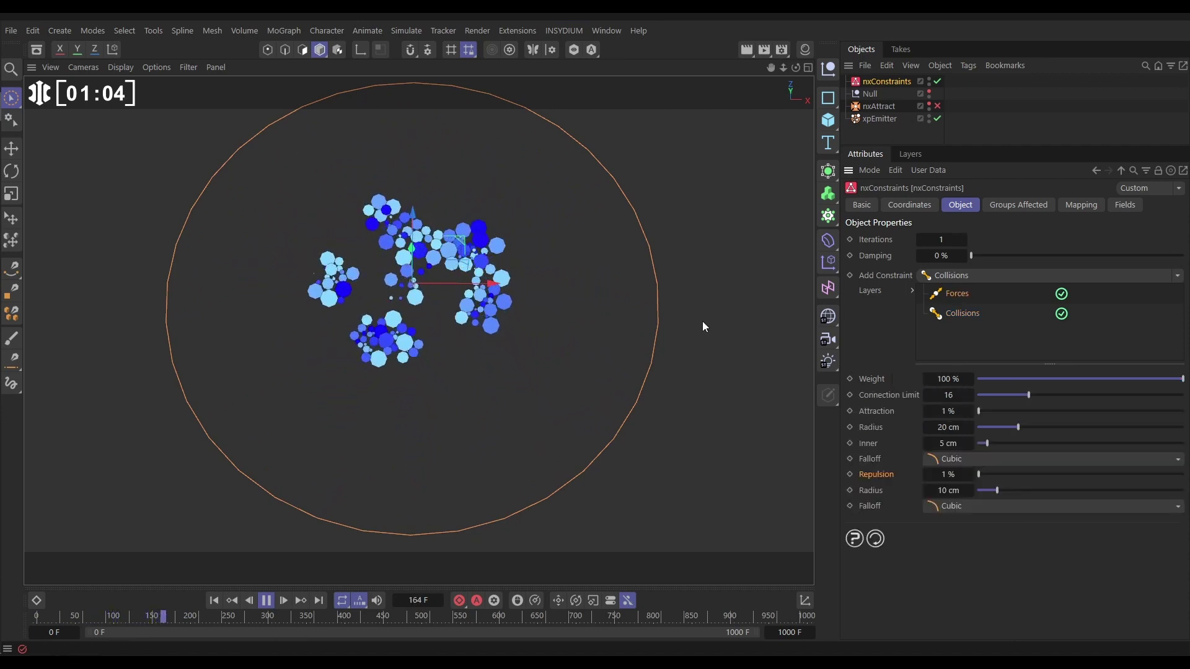
{"action": "left_click", "coordinate": [266, 601]}
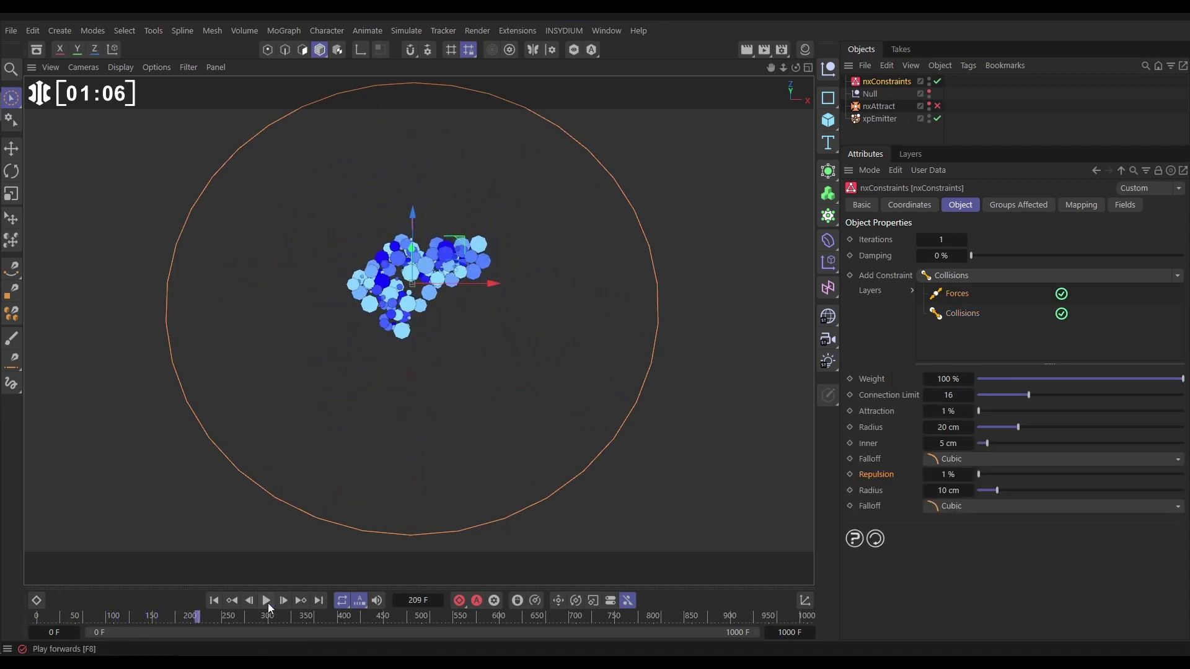
Set the Forces Connection Limit to 5 and replay the simulation through frame 411
{"action": "left_click", "coordinate": [947, 400]}
{"action": "type", "text": "5"}
{"action": "key", "text": "Return"}
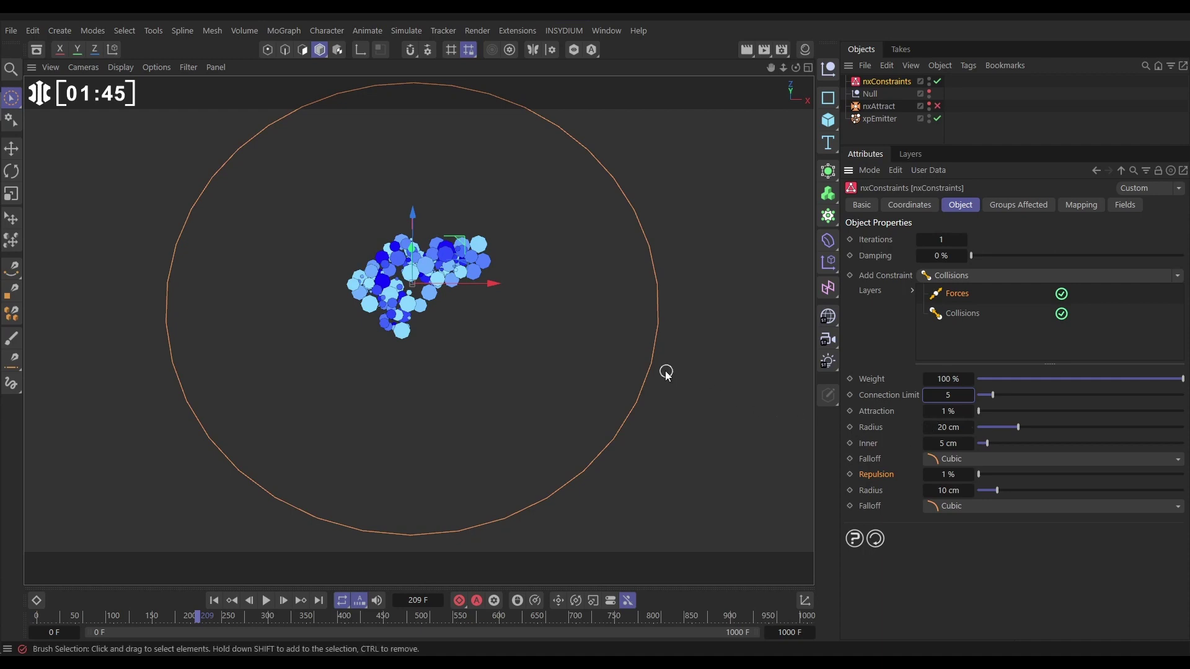
{"action": "left_click", "coordinate": [214, 601]}
{"action": "left_click", "coordinate": [267, 601]}
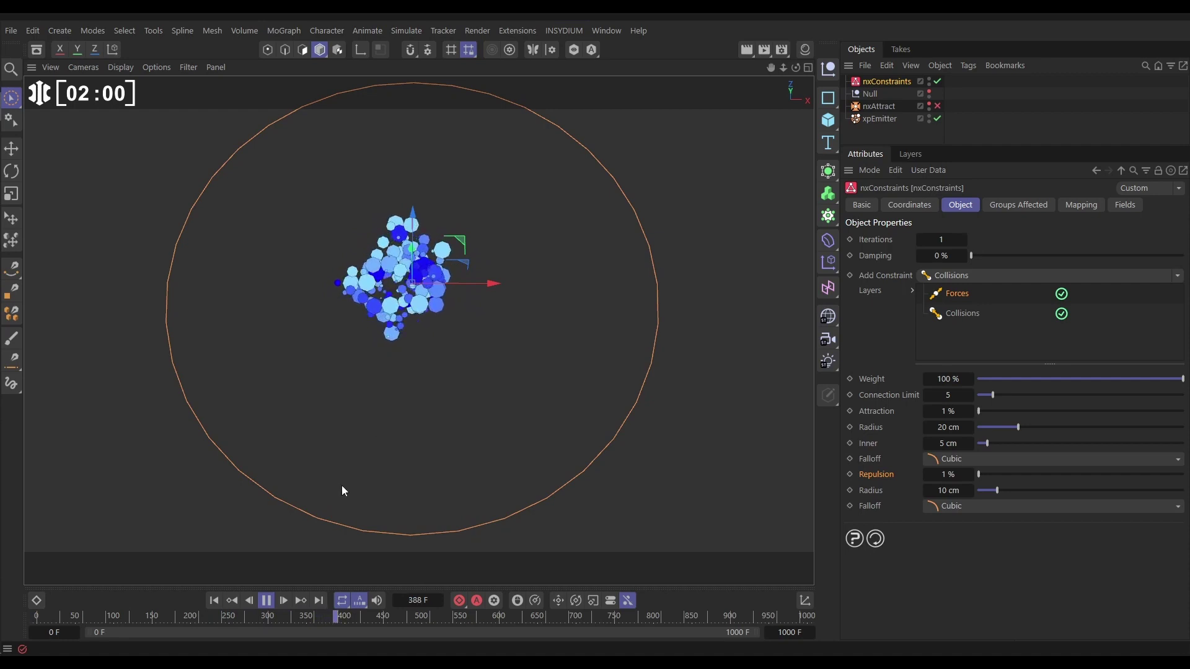
{"action": "left_click", "coordinate": [267, 601]}
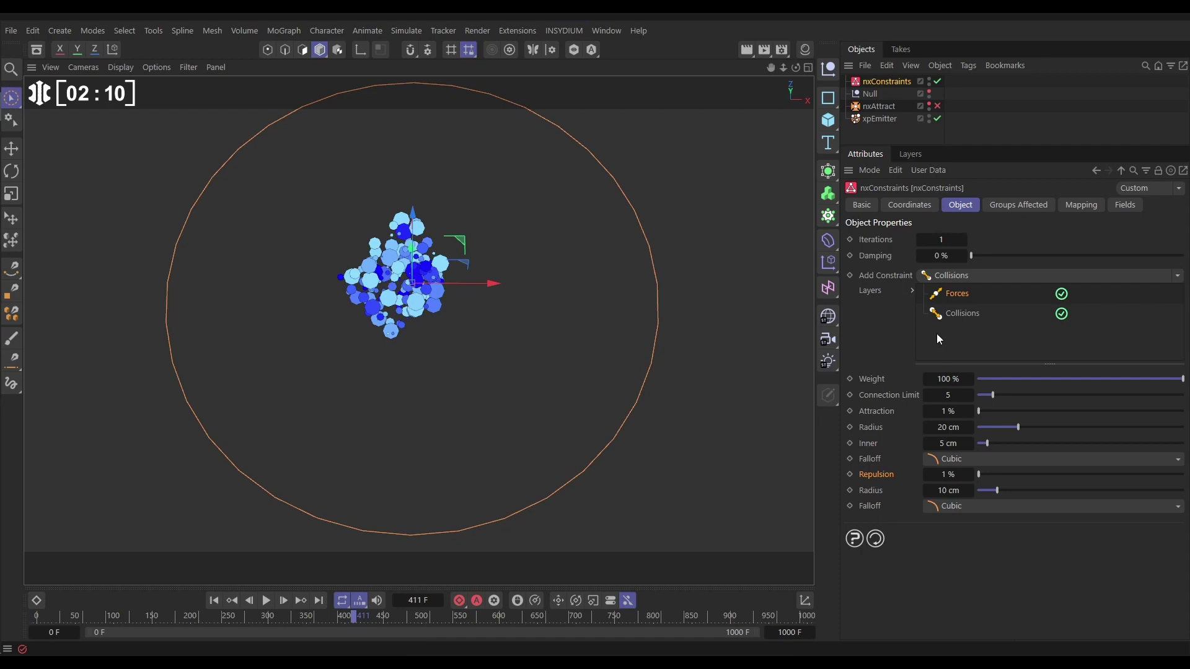
Add a Radius mapping layer to nxConstraints with a Range Max of 4 cm
{"action": "left_click", "coordinate": [1087, 208]}
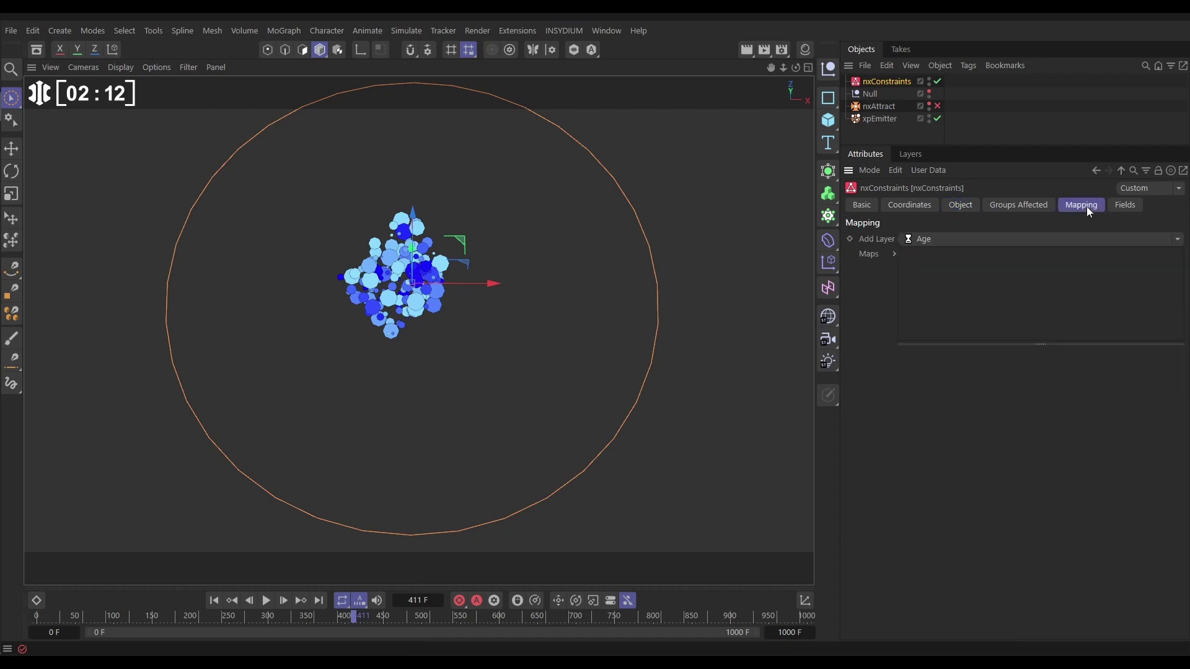
{"action": "left_click", "coordinate": [1179, 240]}
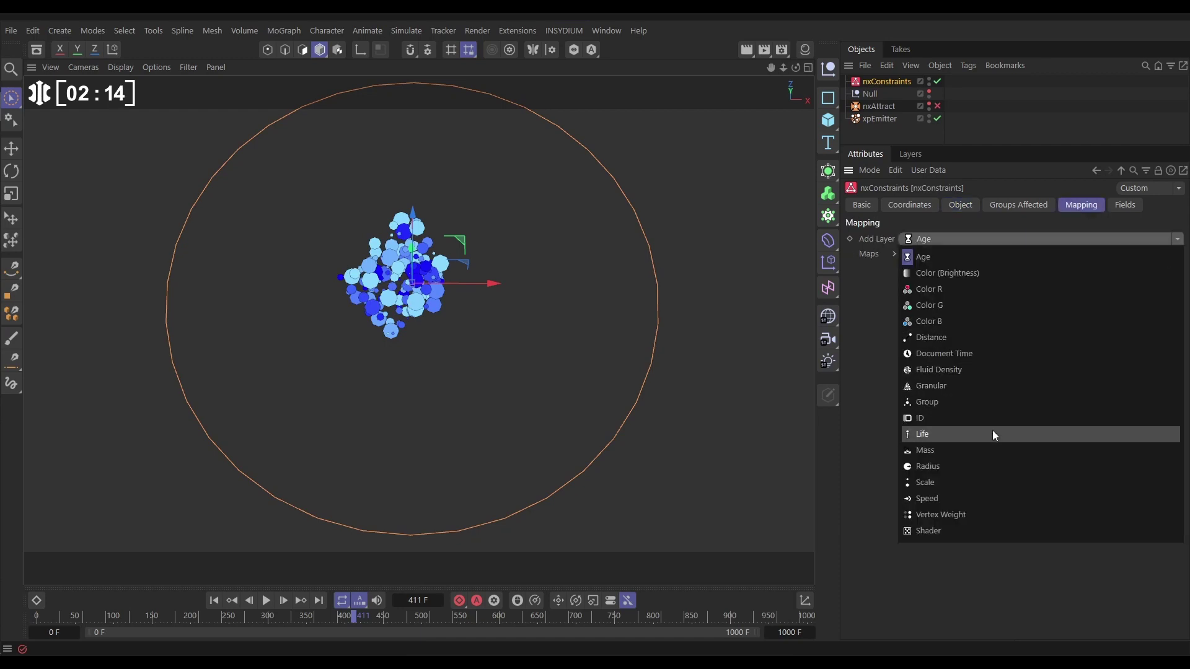
{"action": "left_click", "coordinate": [929, 466]}
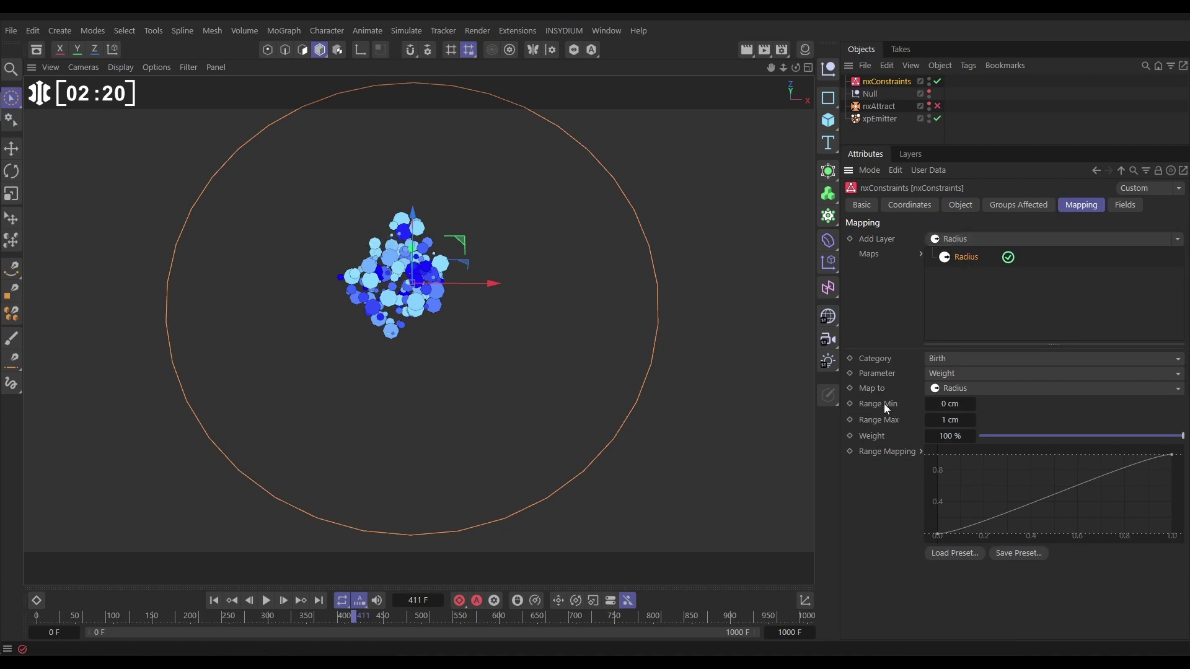
{"action": "left_click", "coordinate": [949, 420]}
{"action": "type", "text": "4"}
{"action": "key", "text": "Return"}
Map the layer to the Force category's Radius parameter and invert the range curve downward
{"action": "left_click", "coordinate": [957, 360]}
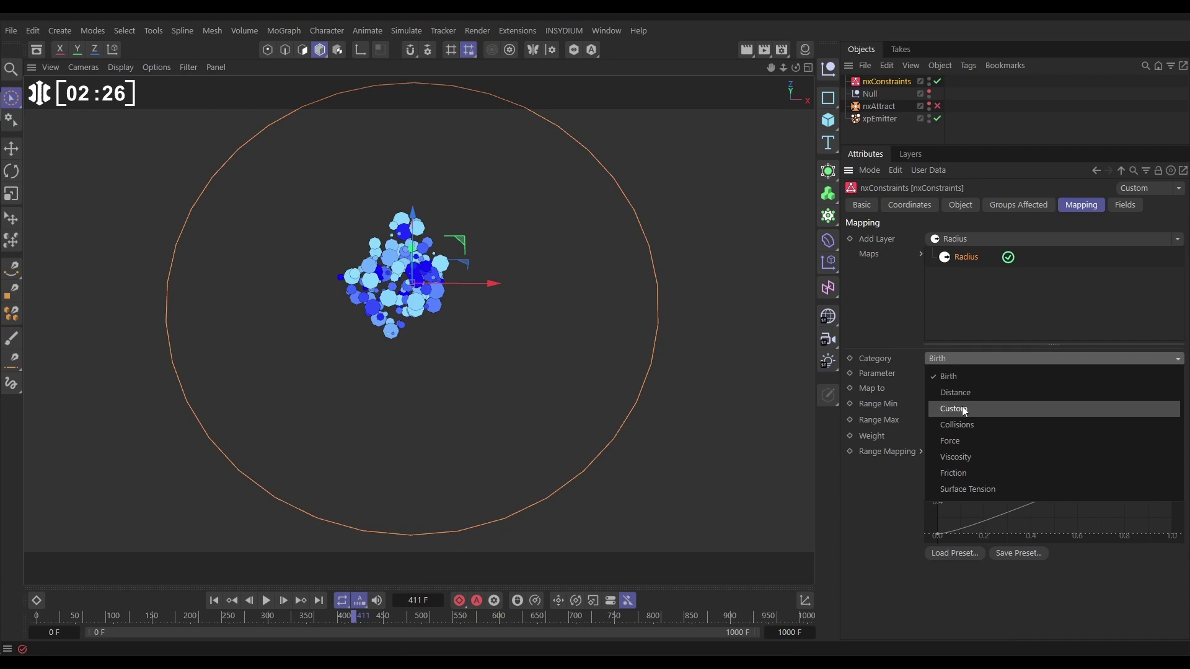
{"action": "left_click", "coordinate": [951, 441]}
{"action": "left_click", "coordinate": [946, 372]}
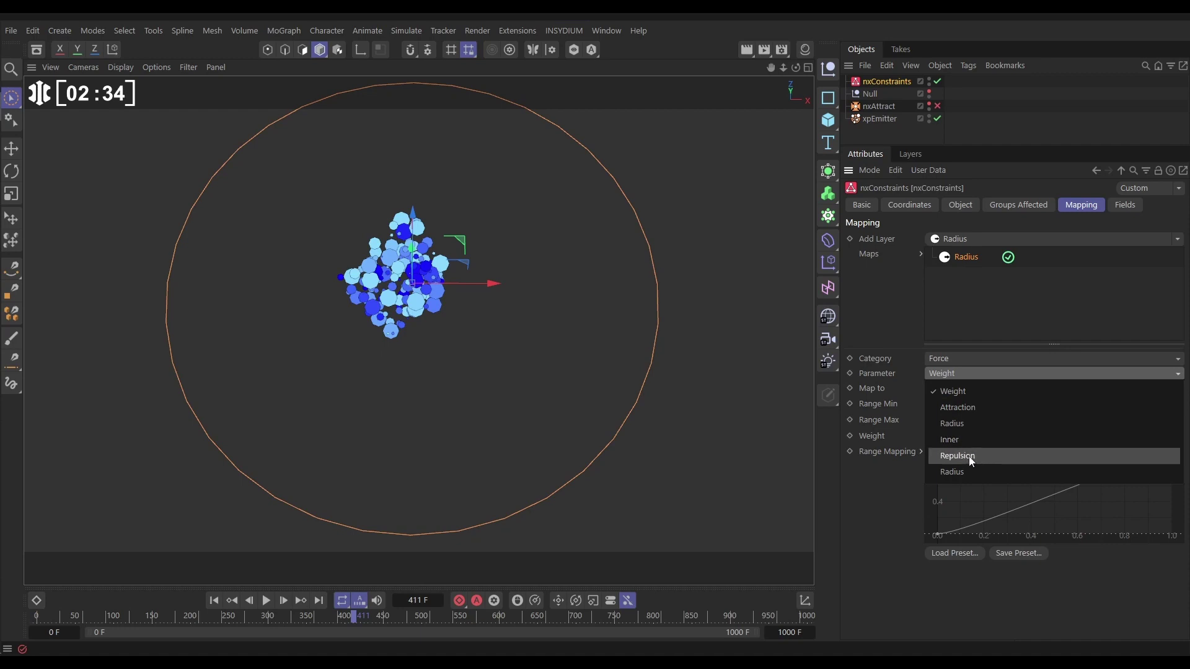
{"action": "left_click", "coordinate": [954, 474]}
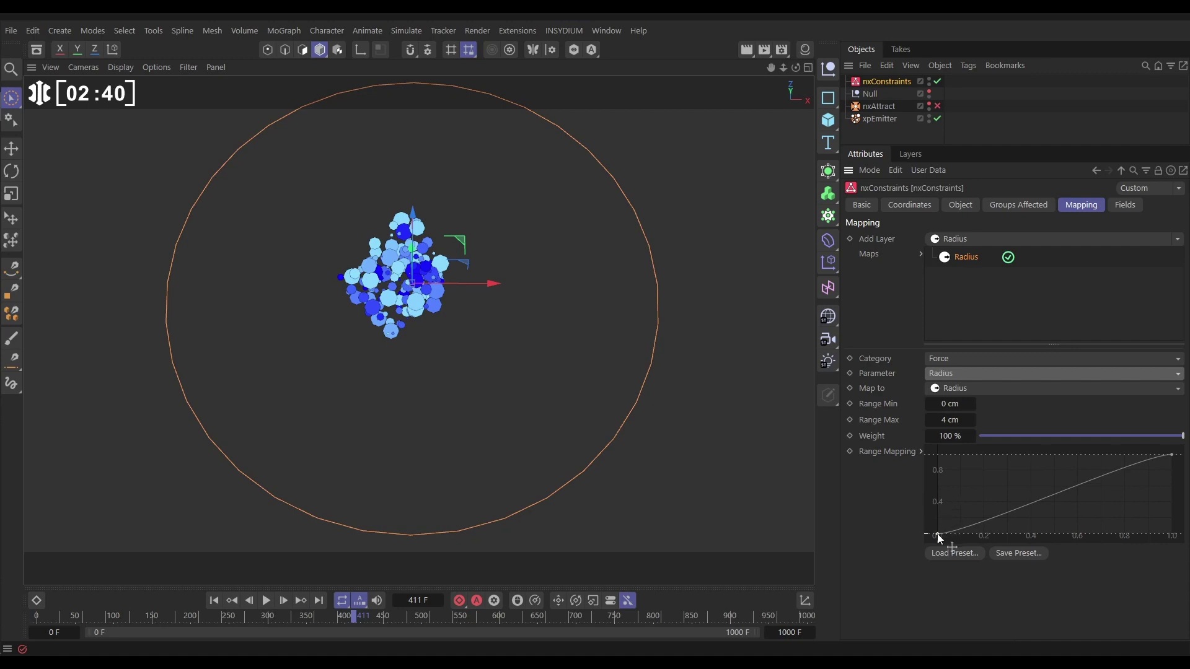
{"action": "left_click_drag", "start_coordinate": [936, 534], "coordinate": [935, 456]}
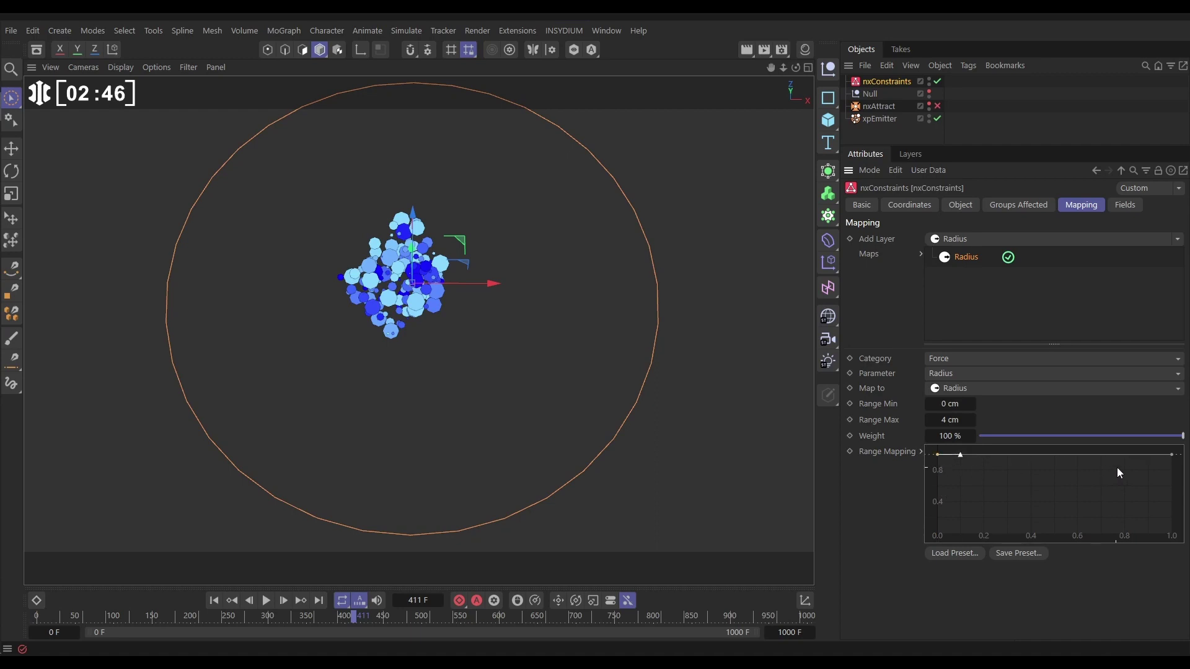
{"action": "left_click_drag", "start_coordinate": [1171, 455], "coordinate": [1178, 528]}
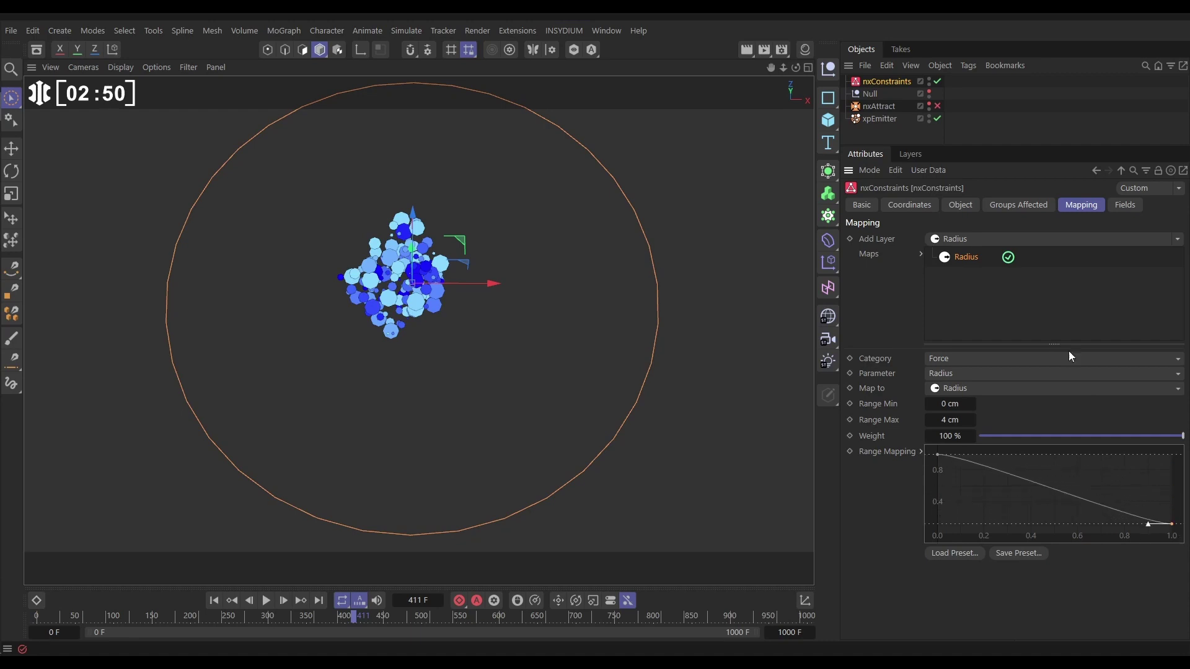
{"action": "left_click", "coordinate": [972, 206]}
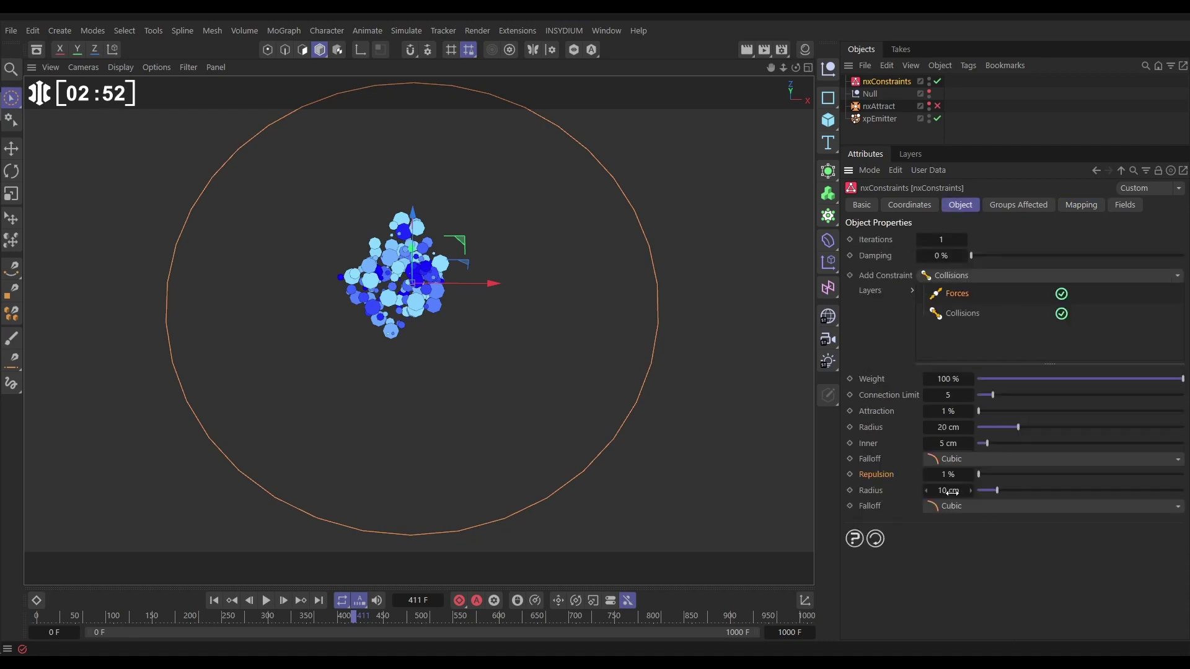
{"action": "left_click", "coordinate": [1081, 205]}
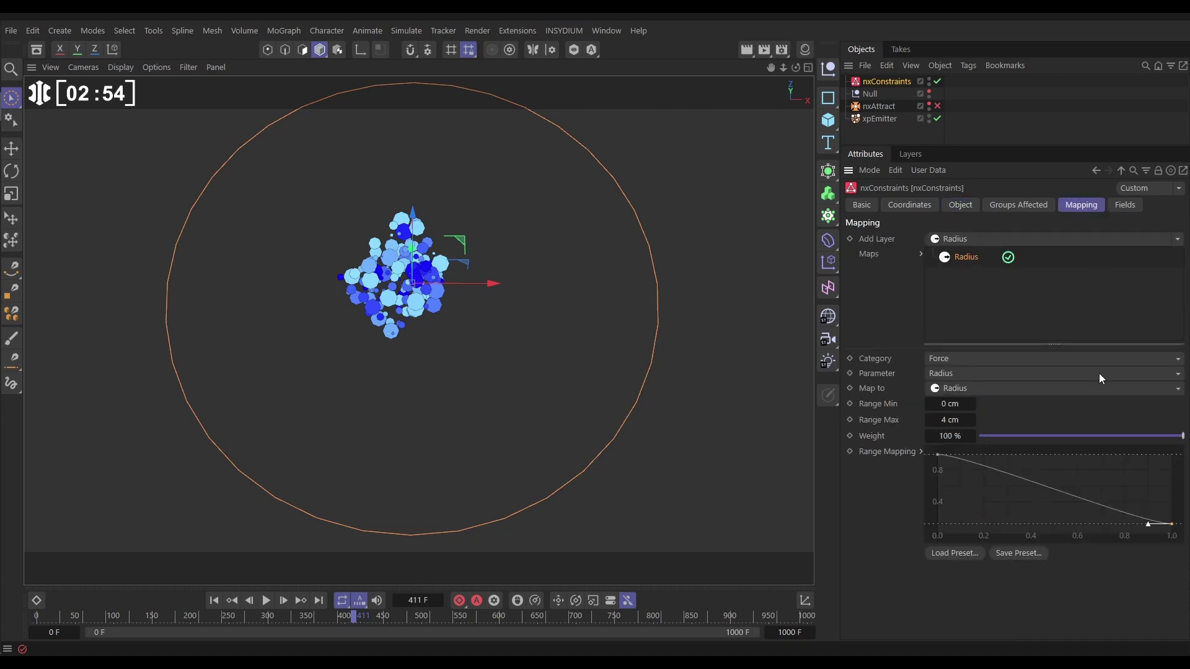
Replay from frame 0 and raise the Repulsion Radius to 29 cm
{"action": "left_click", "coordinate": [214, 601]}
{"action": "left_click", "coordinate": [265, 600]}
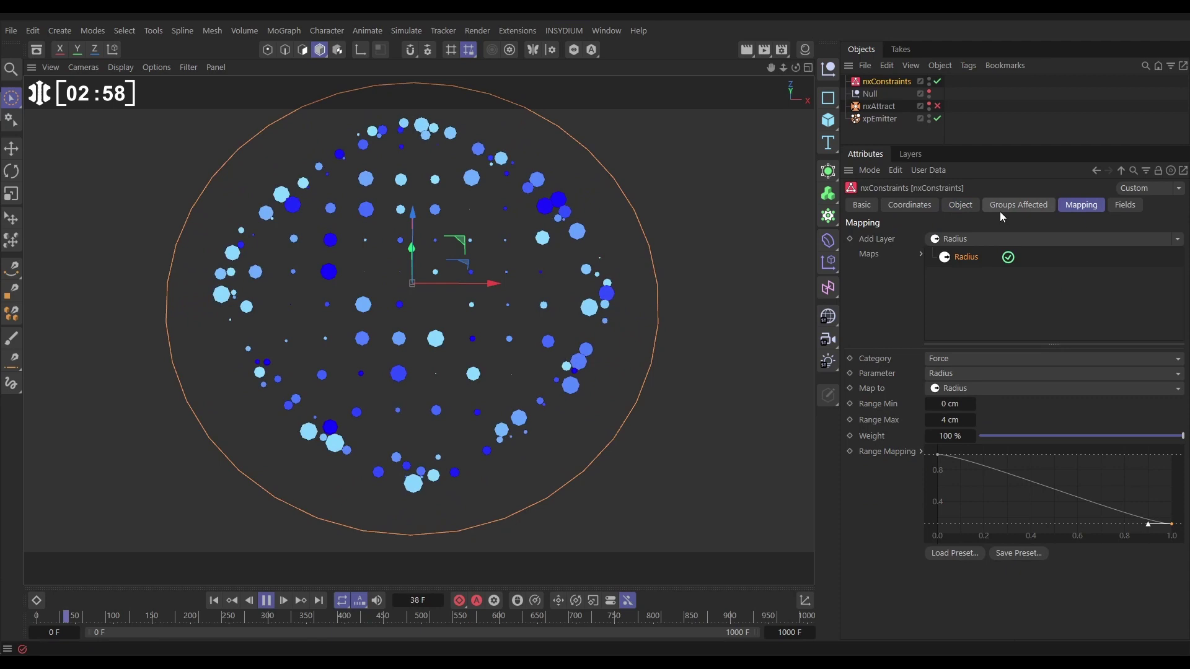
{"action": "left_click", "coordinate": [963, 206]}
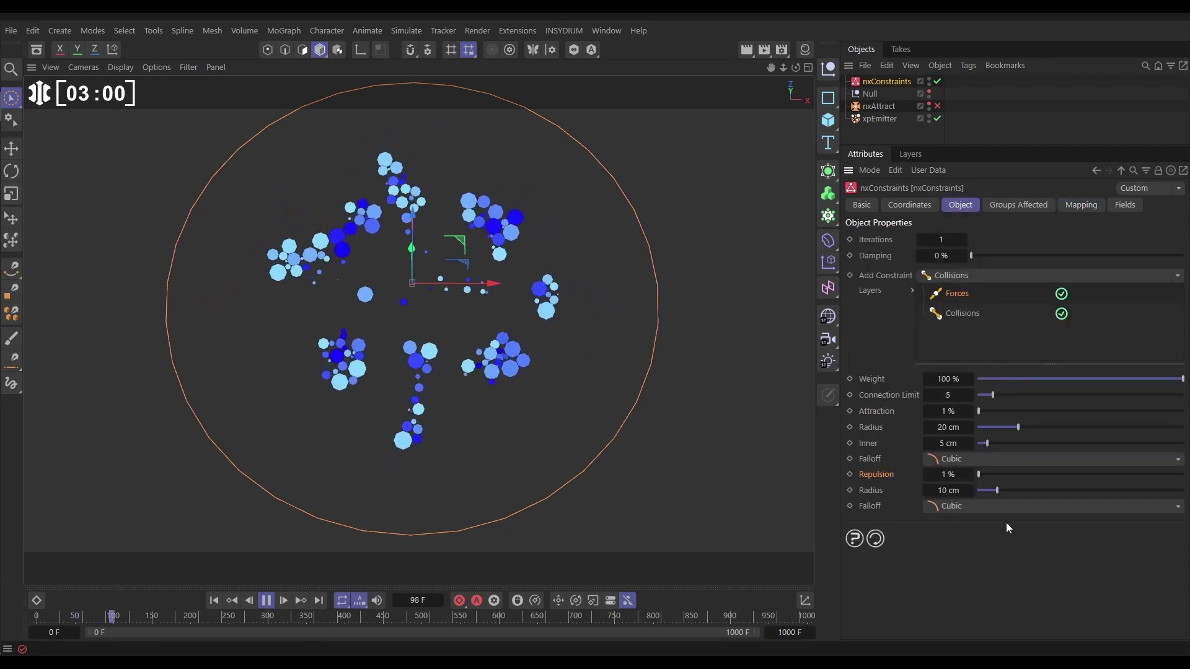
{"action": "left_click_drag", "start_coordinate": [1002, 491], "coordinate": [1024, 493]}
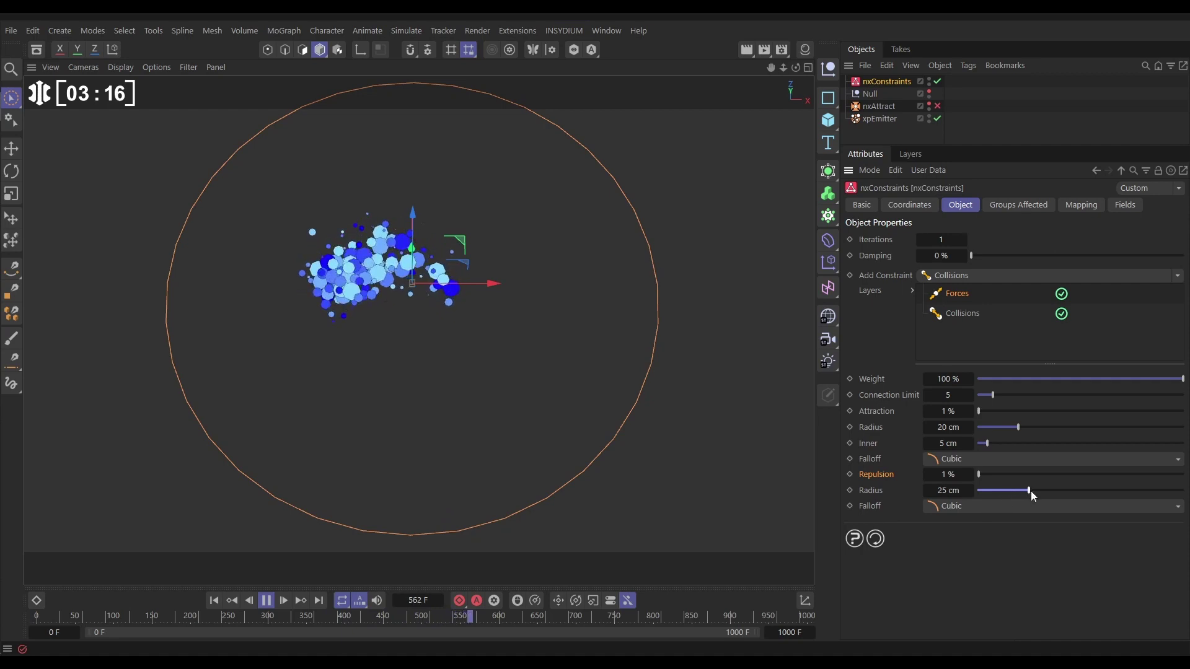
{"action": "left_click_drag", "start_coordinate": [1033, 491], "coordinate": [1037, 491]}
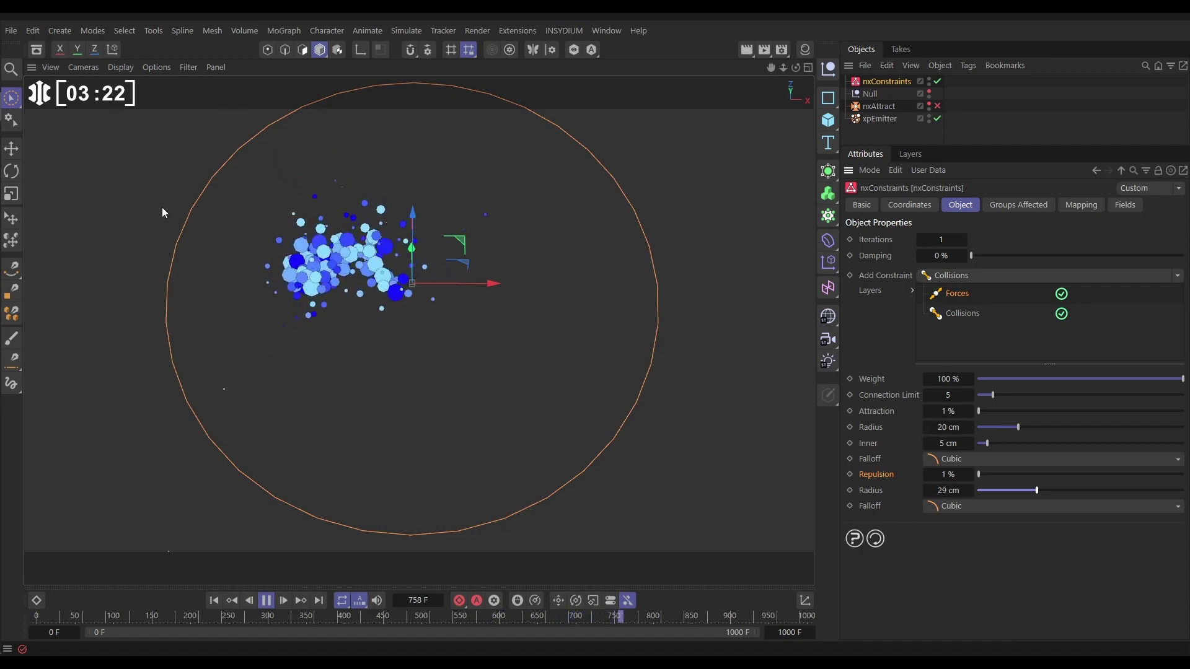
Widen the attraction Radius to 30 cm, raise Connection Limit to 7, and replay the simulation
{"action": "left_click", "coordinate": [213, 601]}
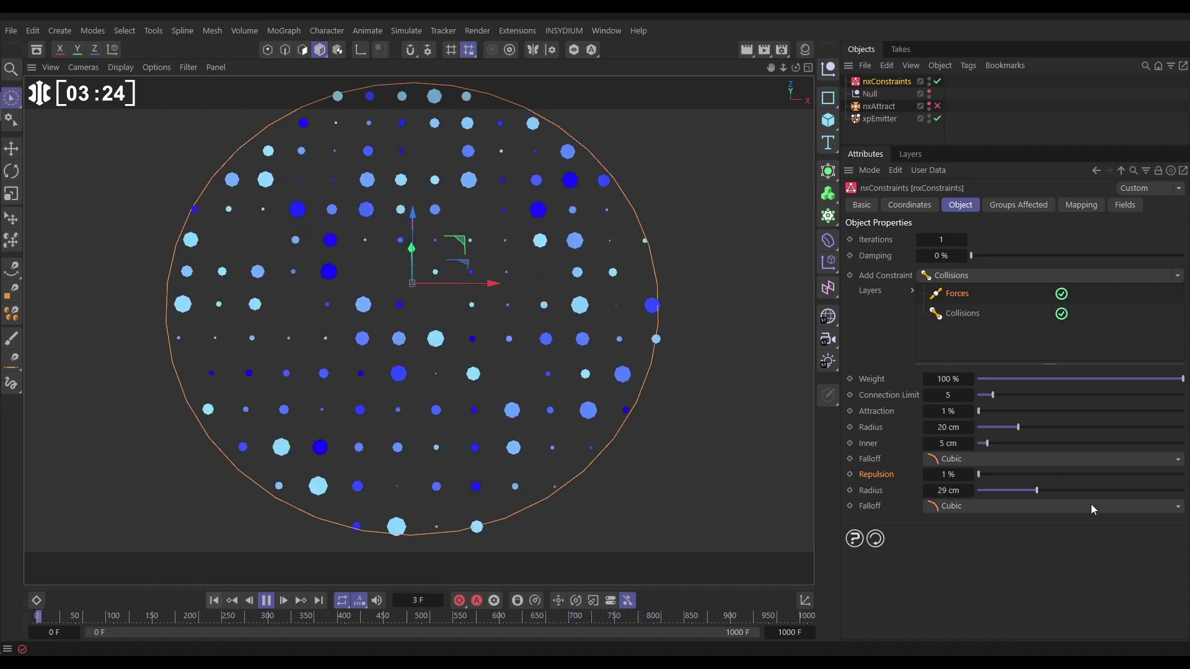
{"action": "left_click_drag", "start_coordinate": [1019, 428], "coordinate": [1022, 429]}
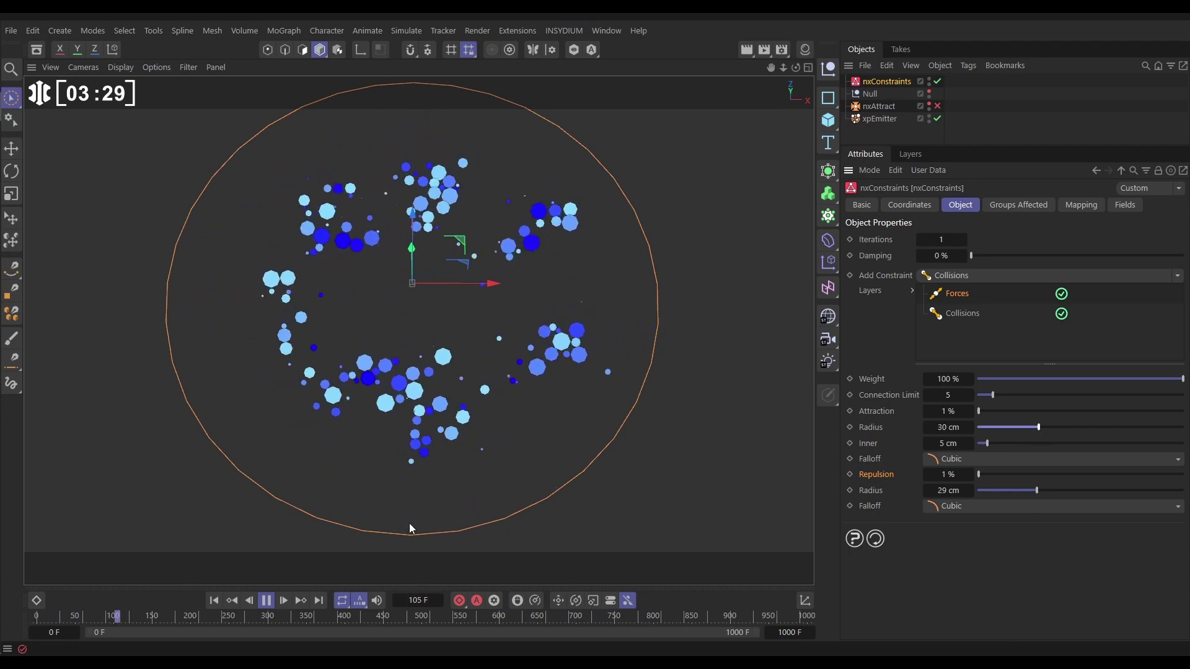
{"action": "scroll", "coordinate": [400, 292], "scroll_direction": "up", "scroll_amount": 2}
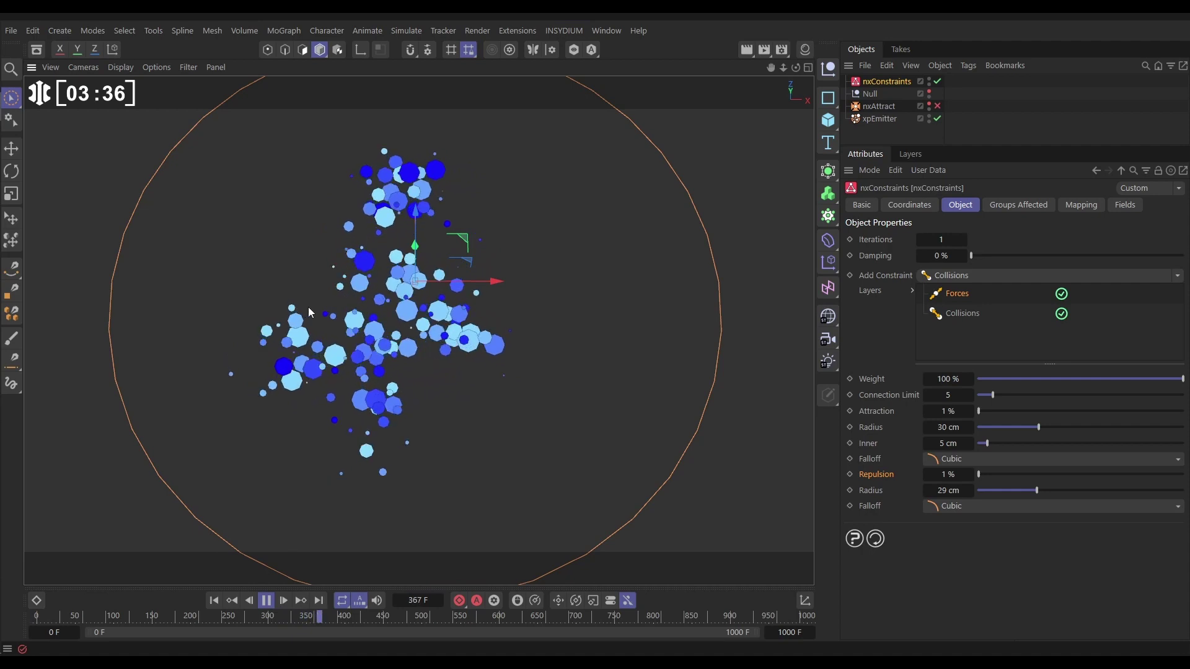
{"action": "left_click", "coordinate": [972, 396]}
{"action": "left_click", "coordinate": [972, 396]}
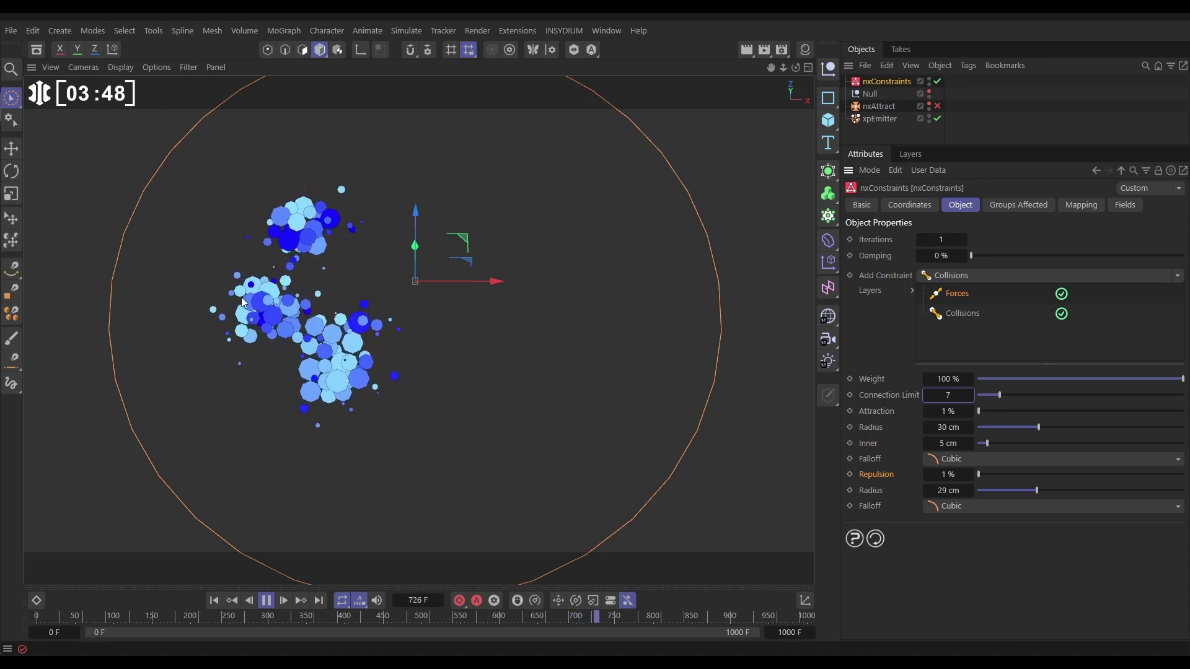
{"action": "left_click", "coordinate": [211, 601]}
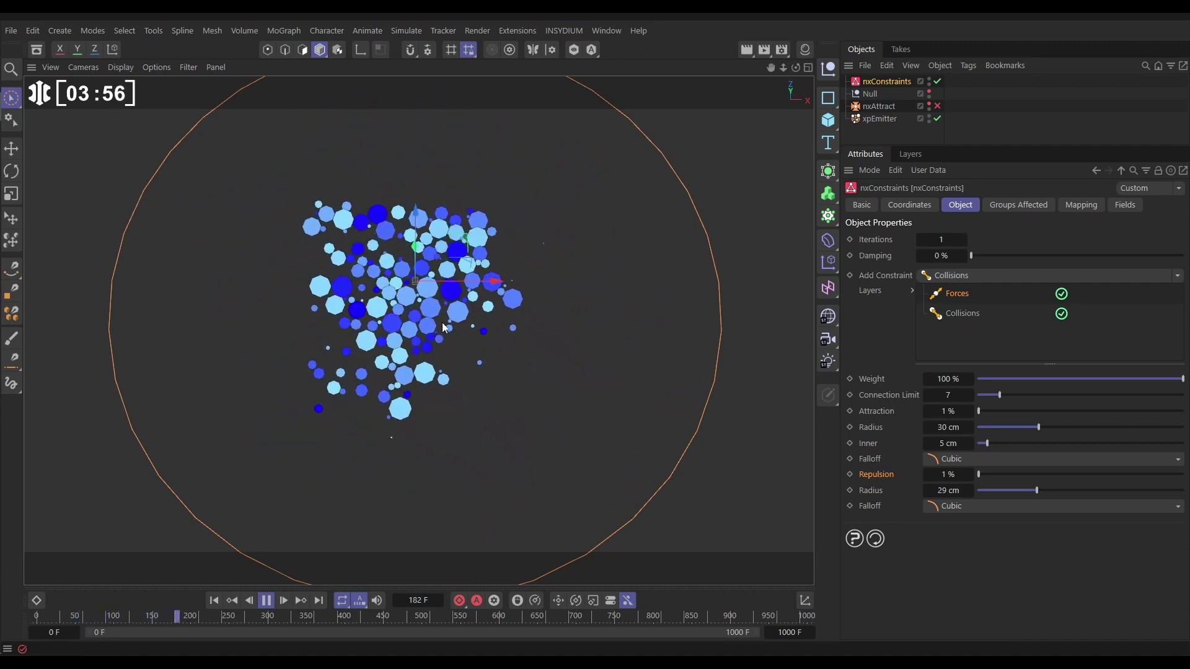
{"action": "left_click_drag", "start_coordinate": [418, 395], "coordinate": [287, 564]}
Stop playback and enable the nxAttract modifier, showing its settings
{"action": "left_click", "coordinate": [266, 600]}
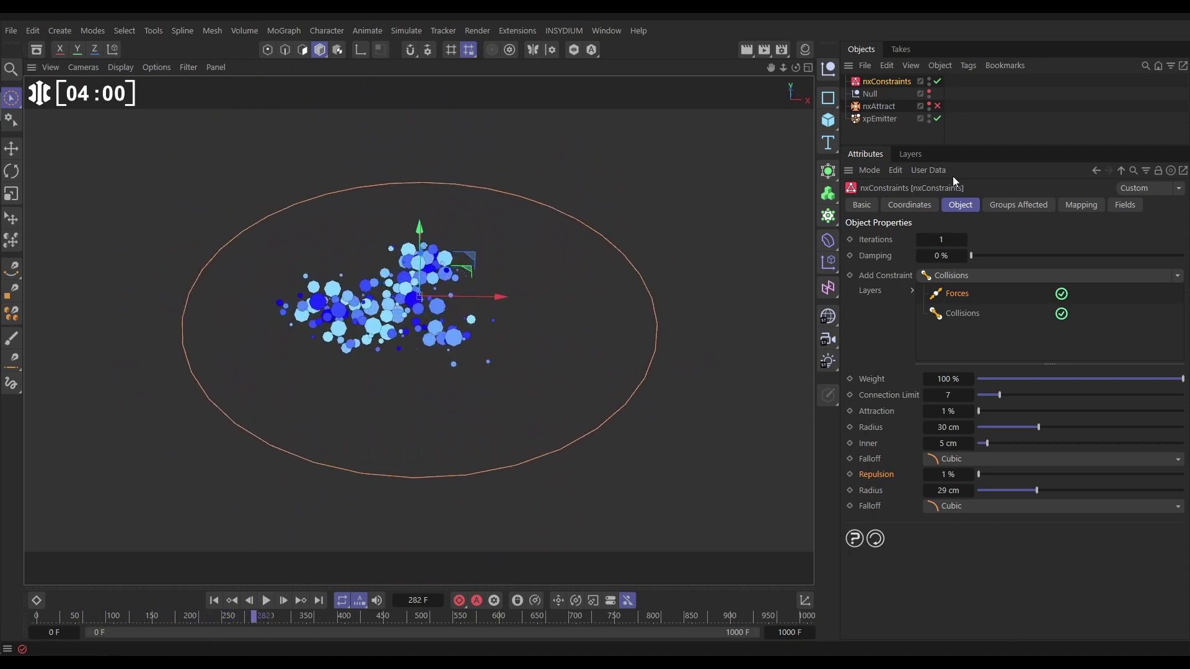
{"action": "left_click", "coordinate": [938, 107]}
{"action": "left_click", "coordinate": [876, 107]}
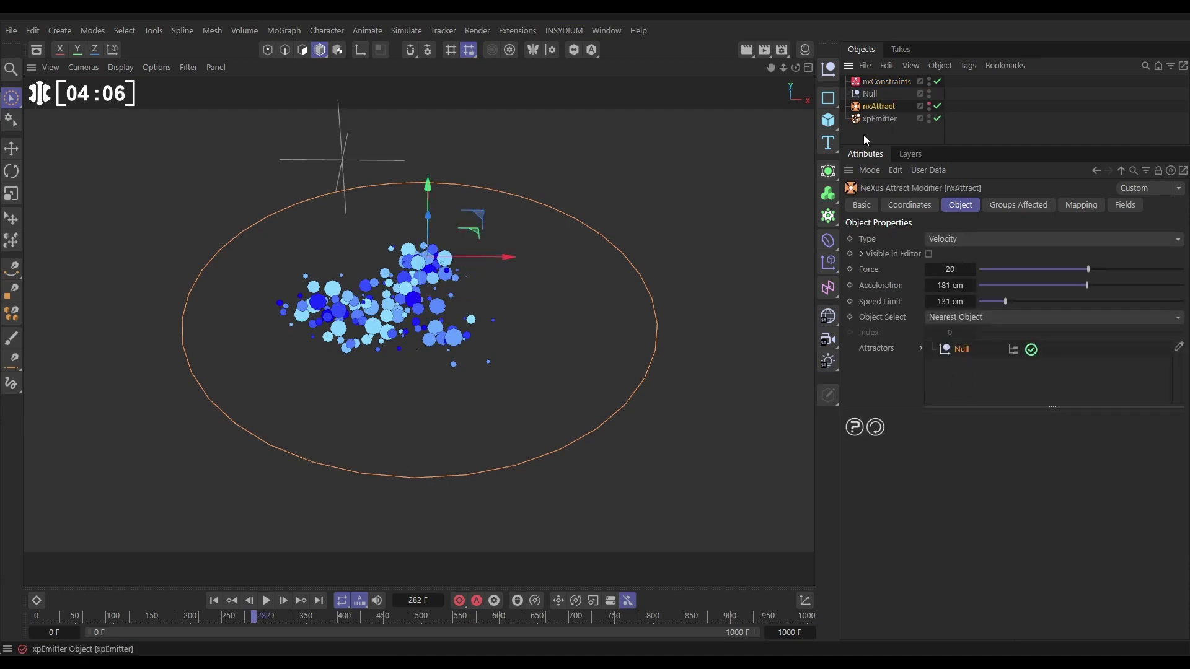
Replay from the start and drag the Null upward so the particle blob follows it
{"action": "left_click", "coordinate": [215, 601]}
{"action": "left_click", "coordinate": [266, 601]}
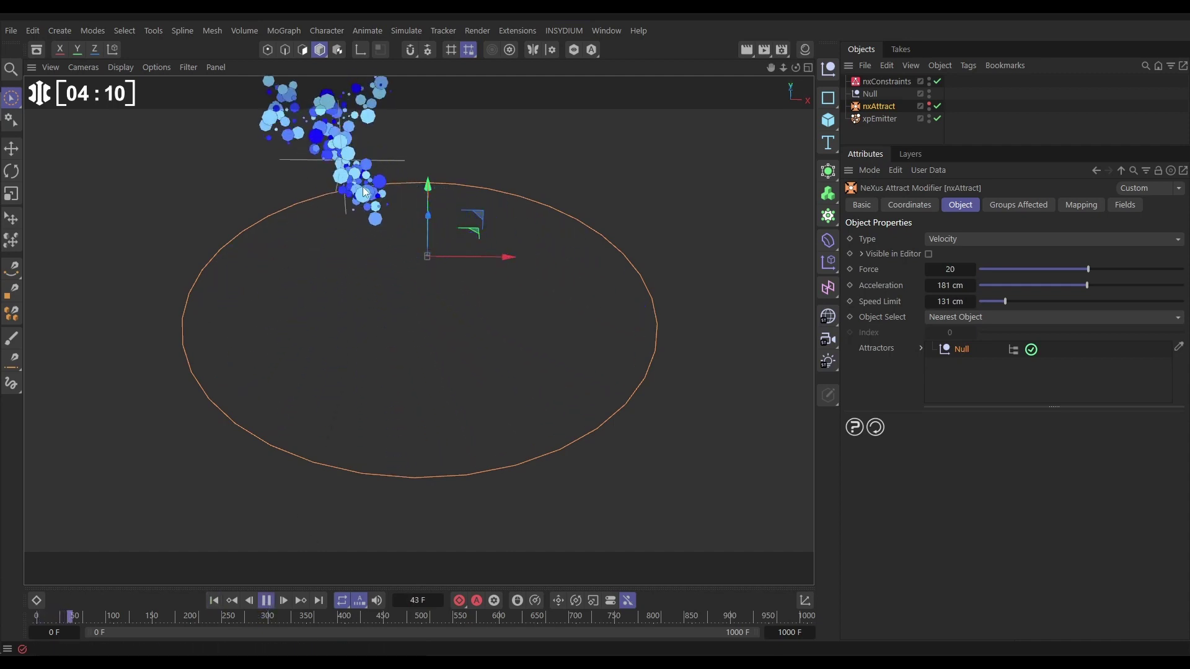
{"action": "scroll", "coordinate": [398, 167], "scroll_direction": "down", "scroll_amount": 3}
{"action": "left_click_drag", "start_coordinate": [399, 168], "coordinate": [387, 230]}
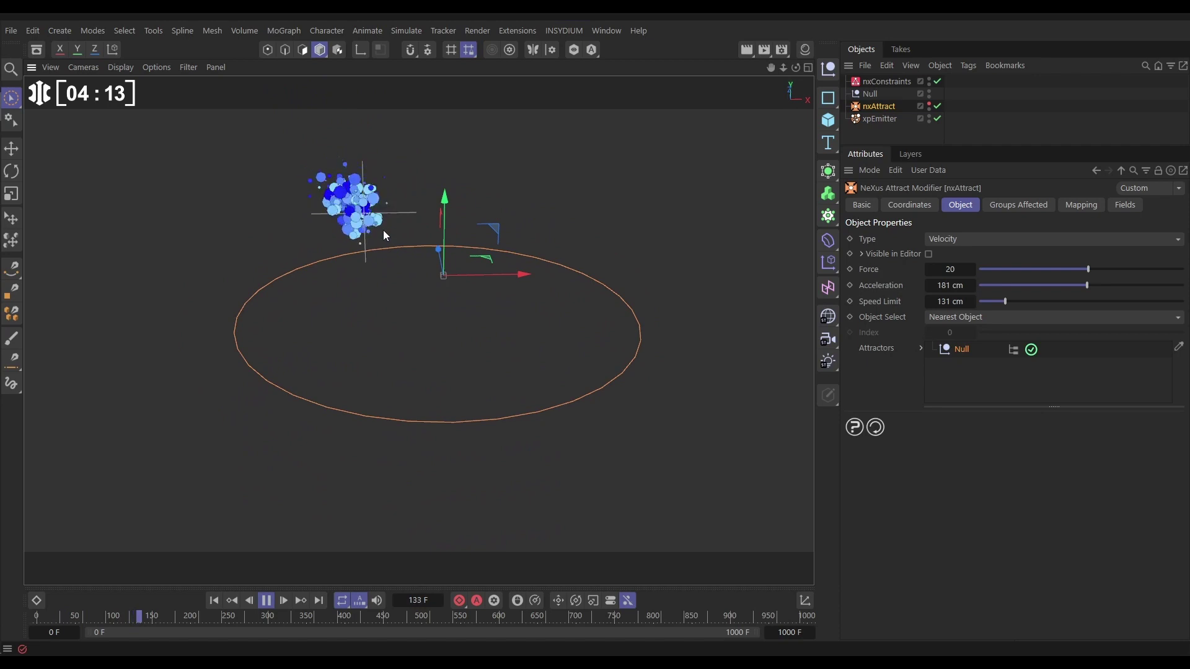
{"action": "left_click", "coordinate": [871, 94]}
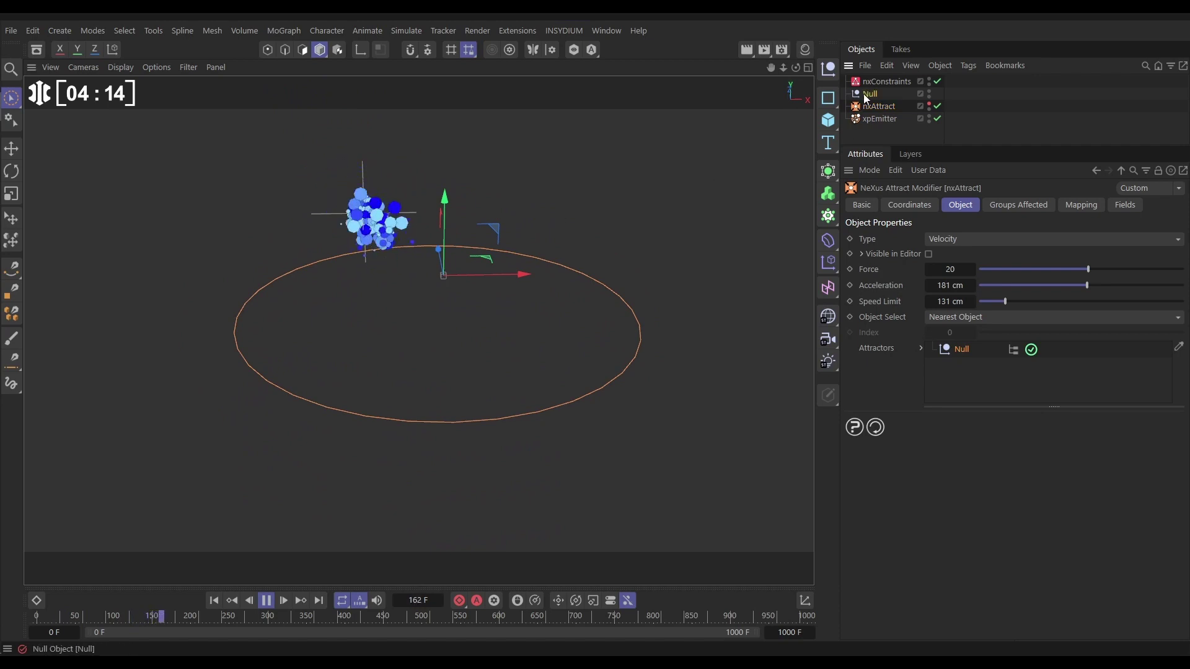
{"action": "left_click_drag", "start_coordinate": [424, 170], "coordinate": [546, 186]}
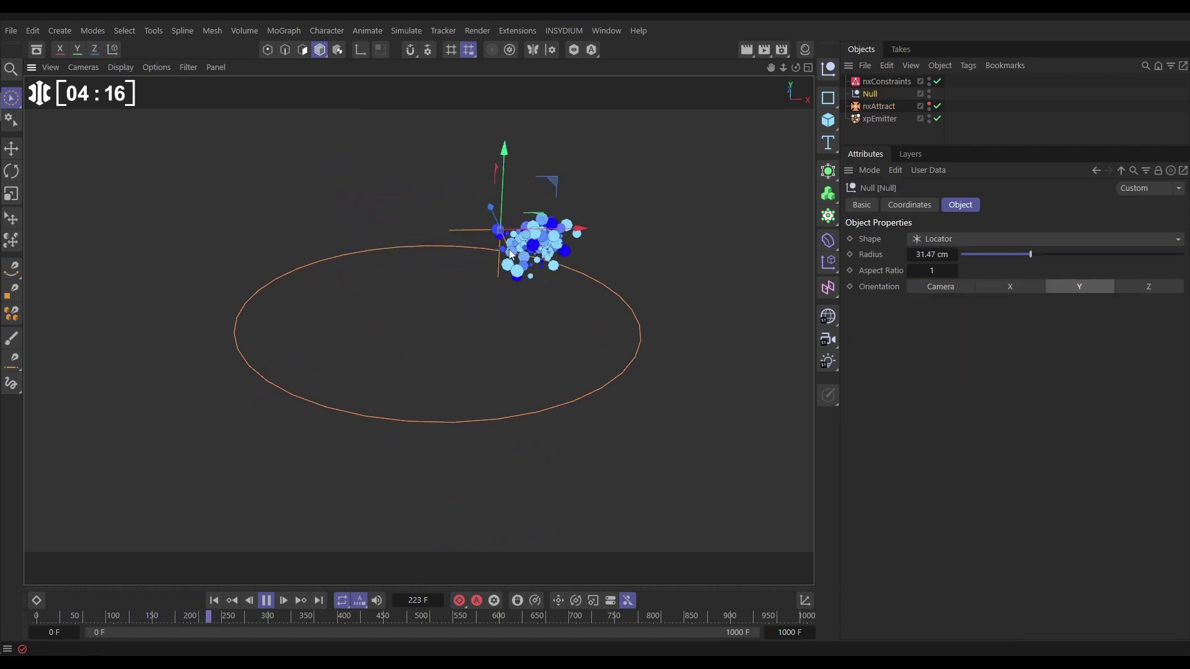
{"action": "scroll", "coordinate": [536, 265], "scroll_direction": "up", "scroll_amount": 3}
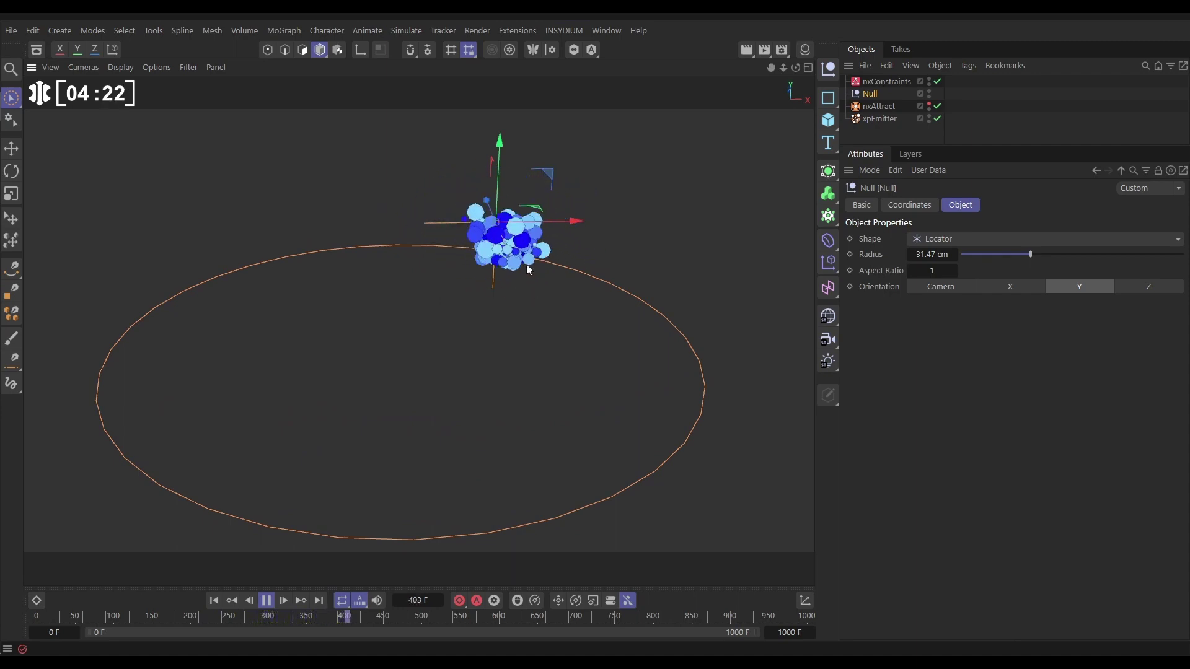
Raise the nxConstraints Repulsion to 34 % and drag the Null further left
{"action": "left_click", "coordinate": [886, 81]}
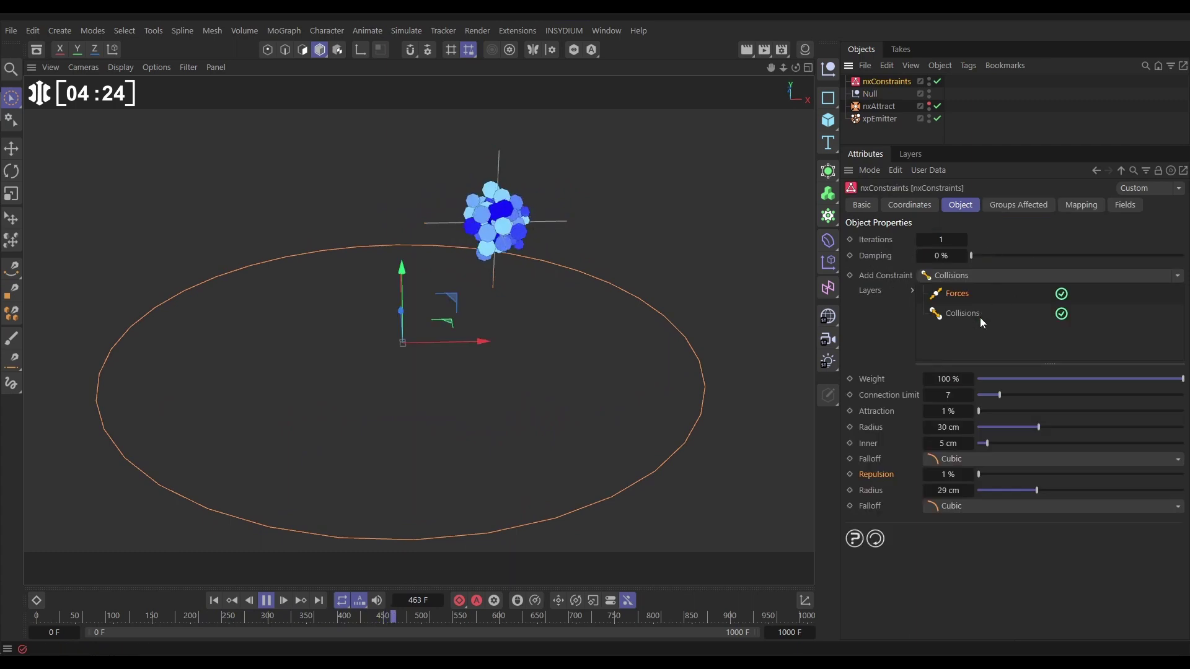
{"action": "left_click_drag", "start_coordinate": [981, 476], "coordinate": [1006, 476]}
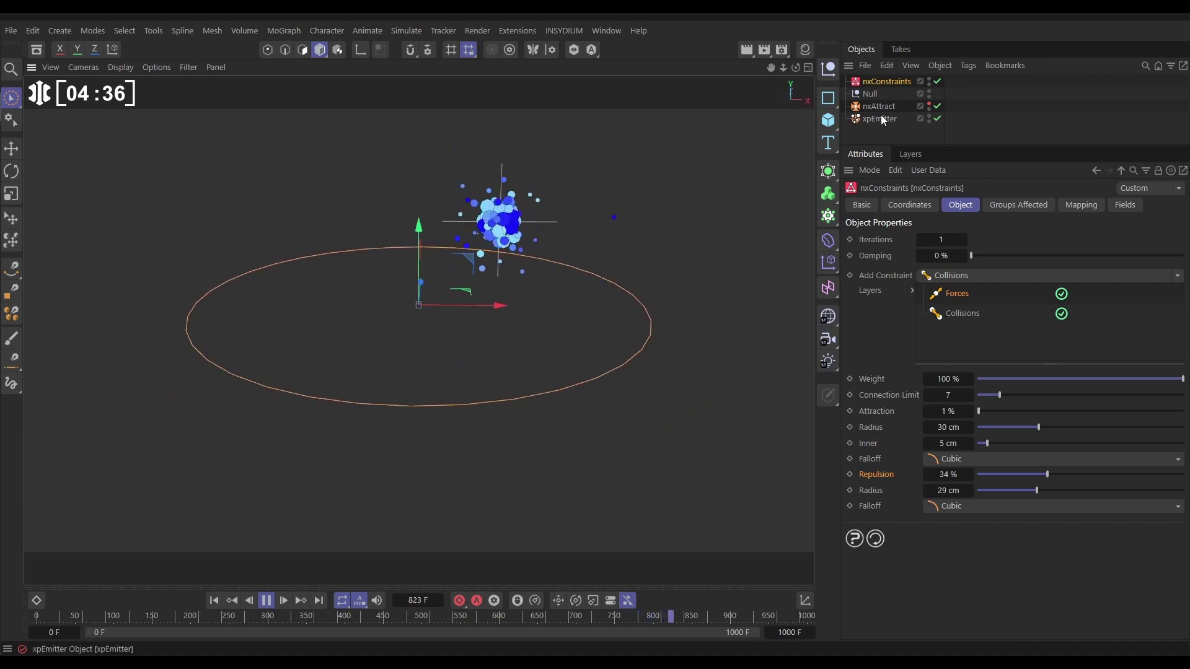
{"action": "left_click", "coordinate": [870, 93]}
{"action": "left_click_drag", "start_coordinate": [555, 178], "coordinate": [270, 269]}
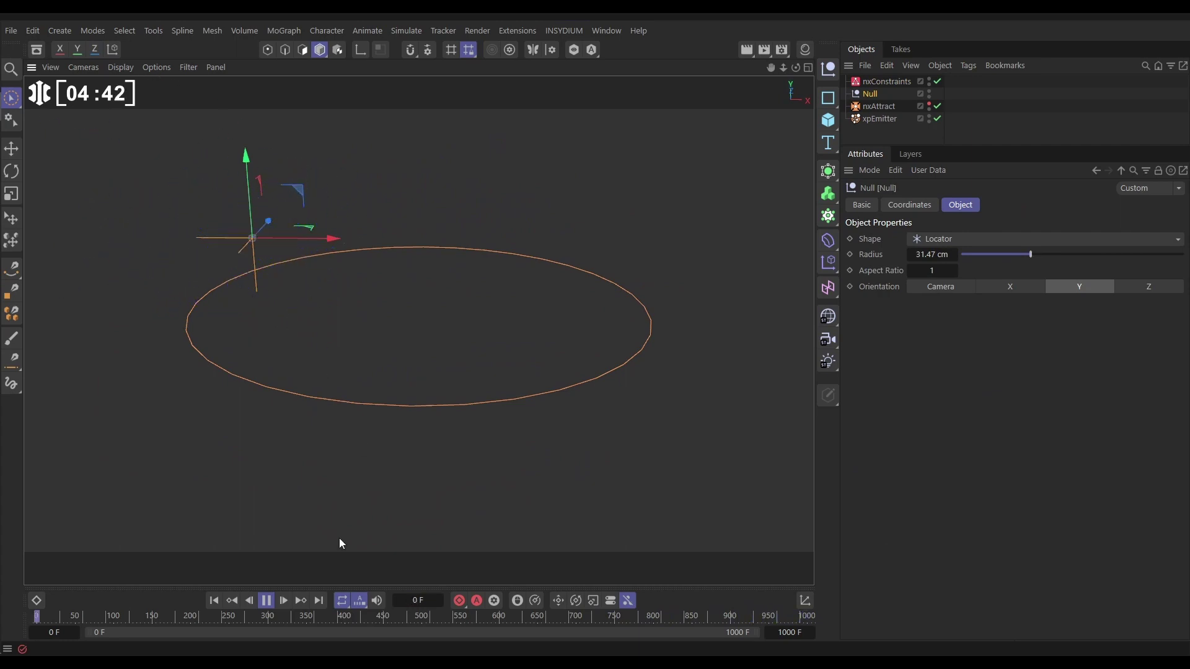
Stop playback and add nxTurbulence from the NeXus menu, using VoroNoise noise at Strength 29
{"action": "left_click", "coordinate": [266, 601]}
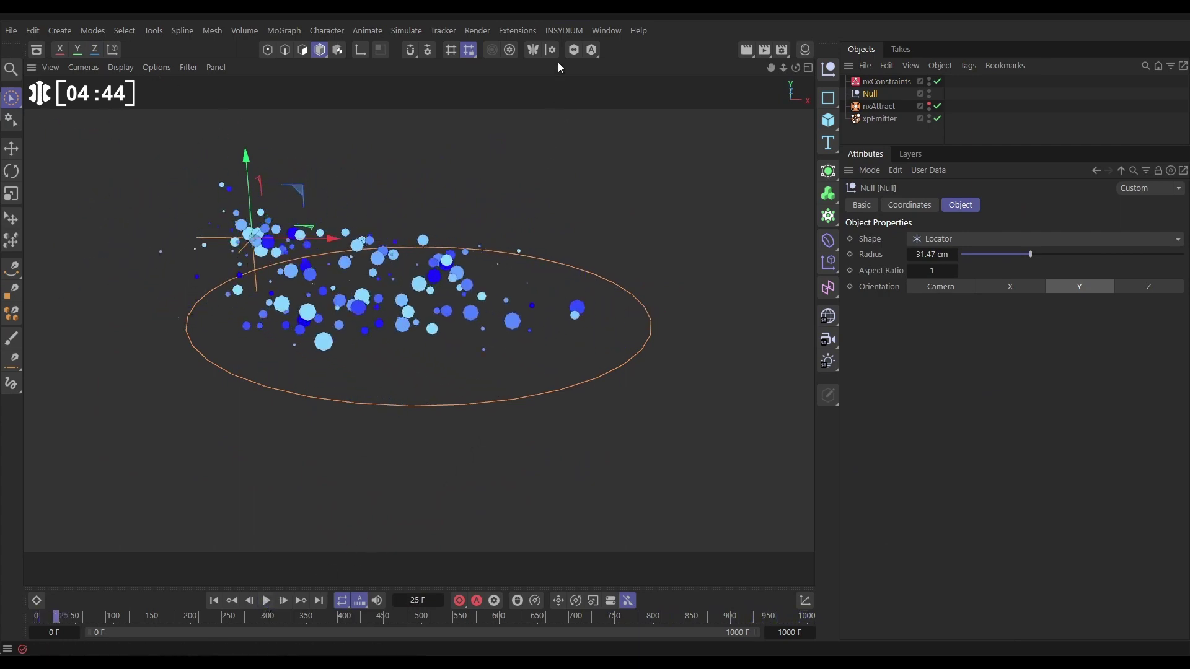
{"action": "left_click", "coordinate": [559, 31]}
{"action": "mouse_move", "coordinate": [585, 77]}
{"action": "mouse_move", "coordinate": [701, 184]}
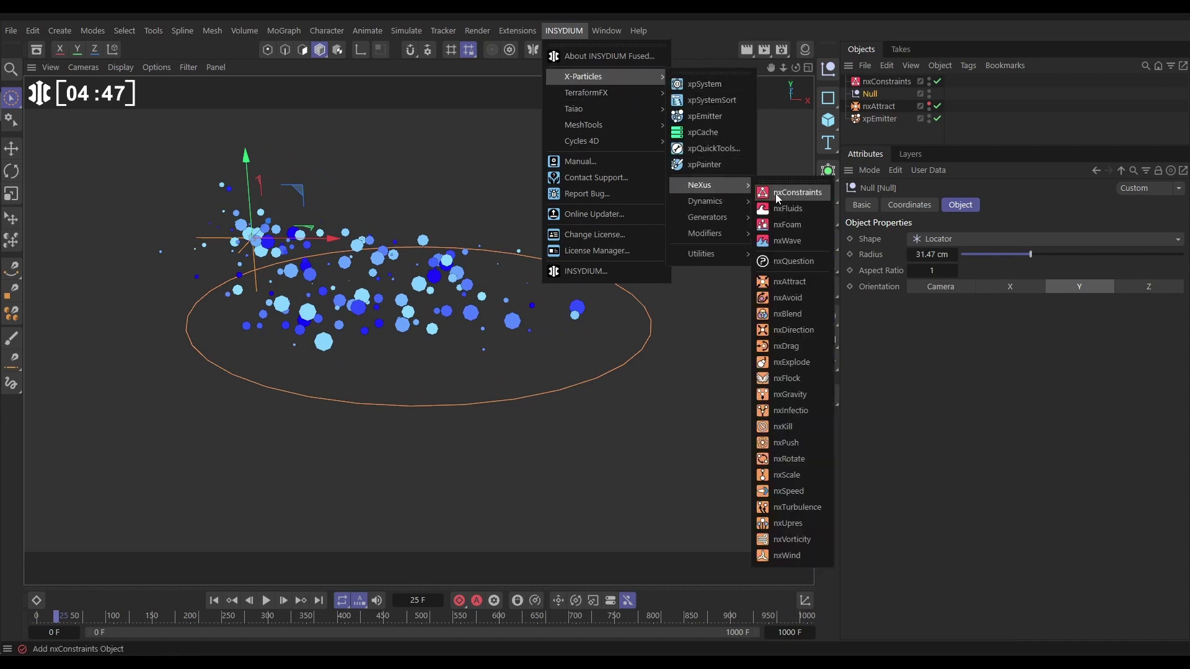
{"action": "left_click", "coordinate": [800, 508]}
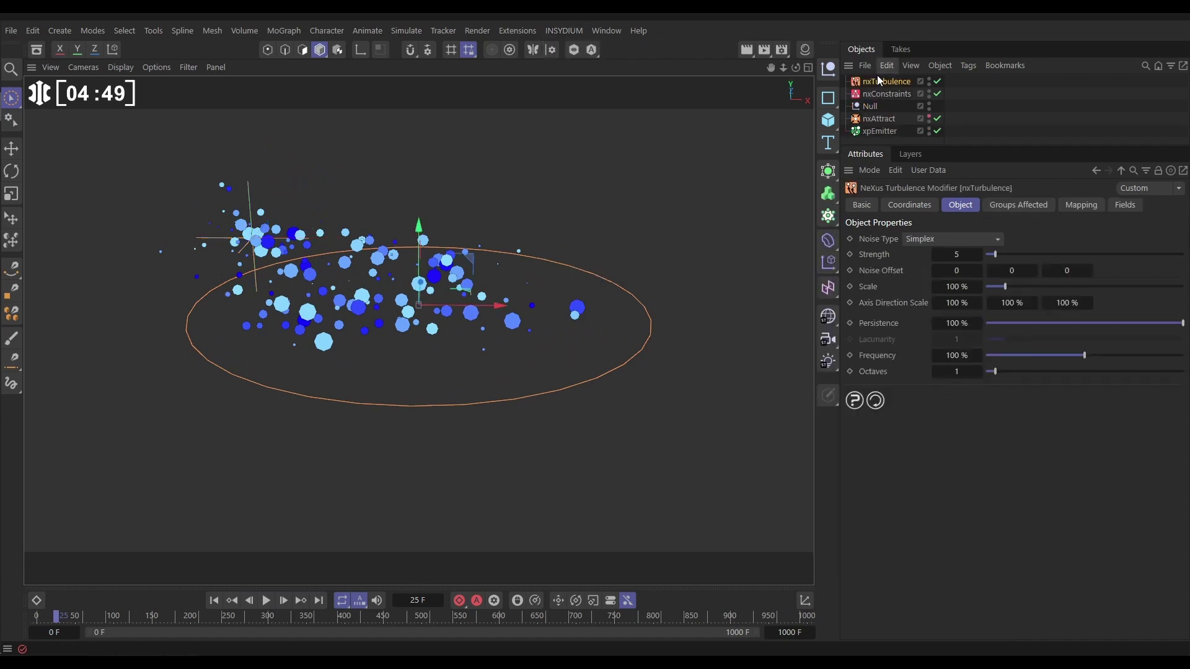
{"action": "left_click", "coordinate": [917, 240]}
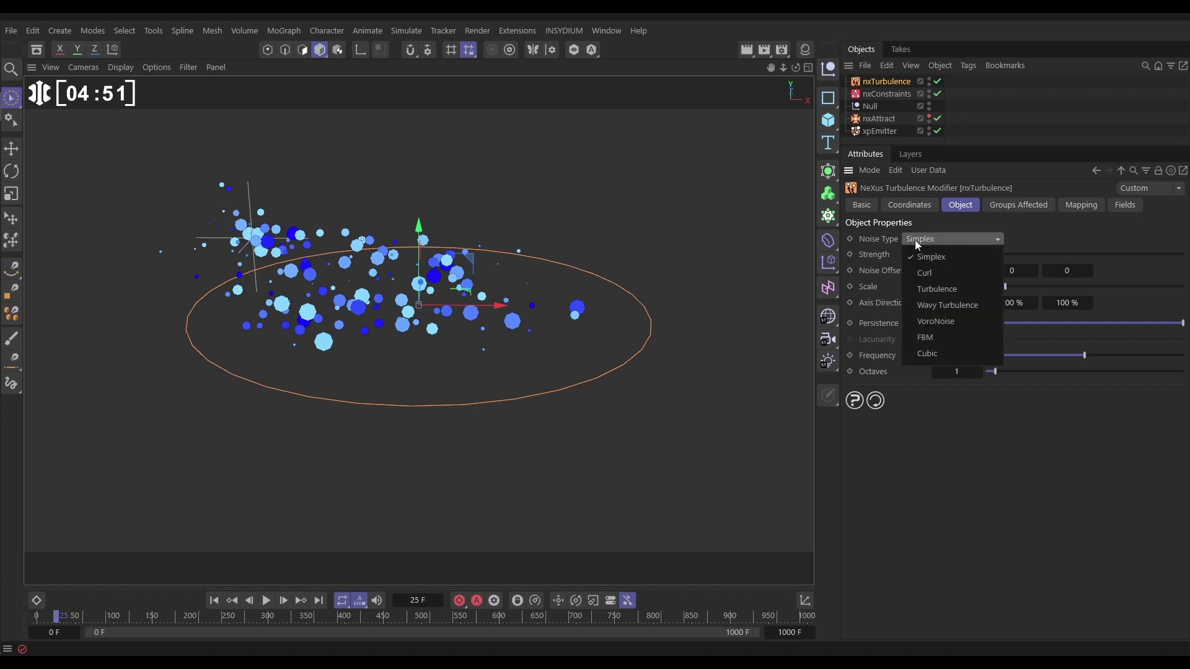
{"action": "left_click", "coordinate": [950, 326]}
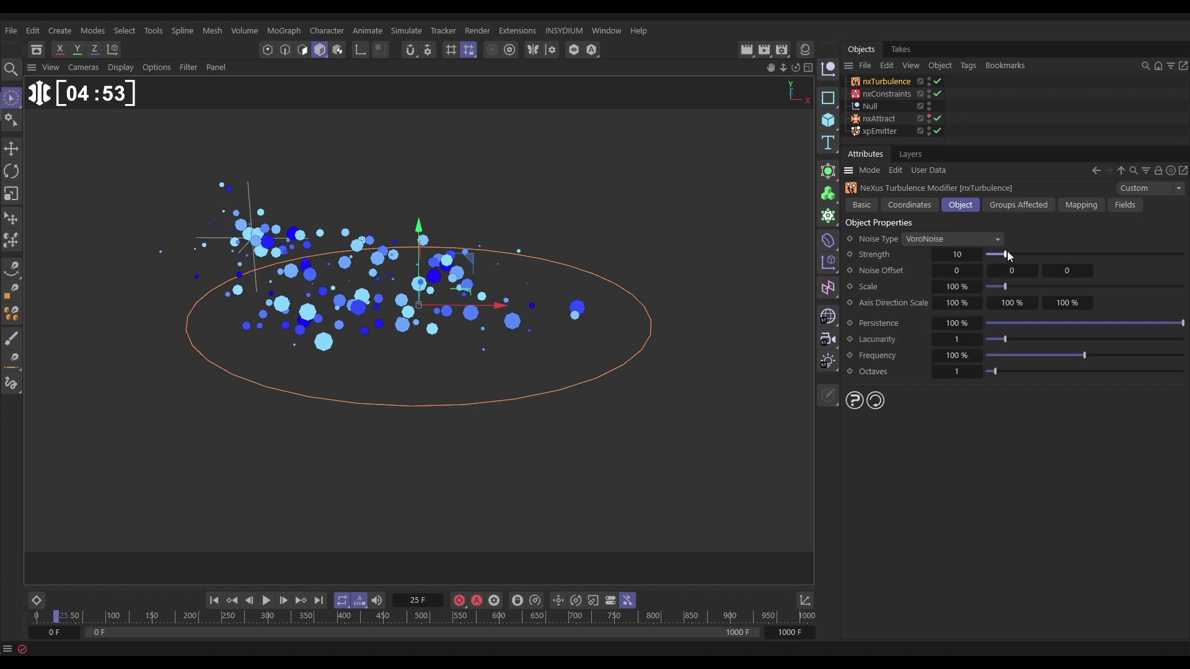
{"action": "left_click_drag", "start_coordinate": [1020, 253], "coordinate": [1037, 257]}
Add an nxTurbulence mapping layer that maps strength by particle Radius, range max 4 cm
{"action": "left_click", "coordinate": [1080, 213]}
{"action": "left_click", "coordinate": [1013, 240]}
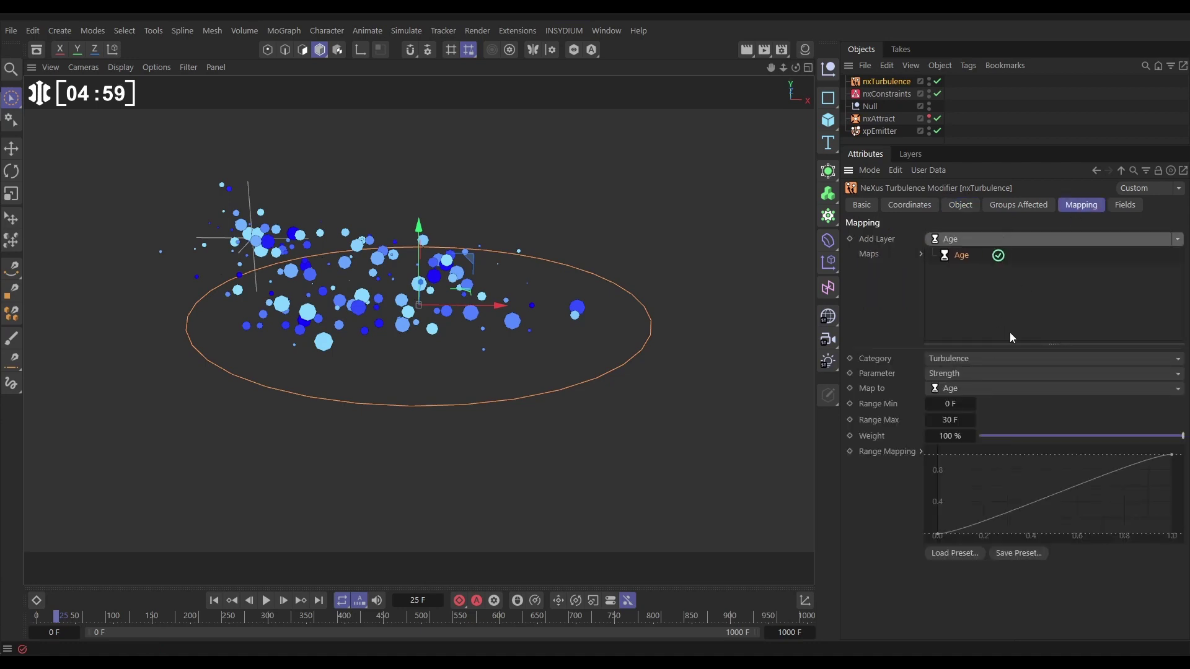
{"action": "left_click", "coordinate": [962, 388]}
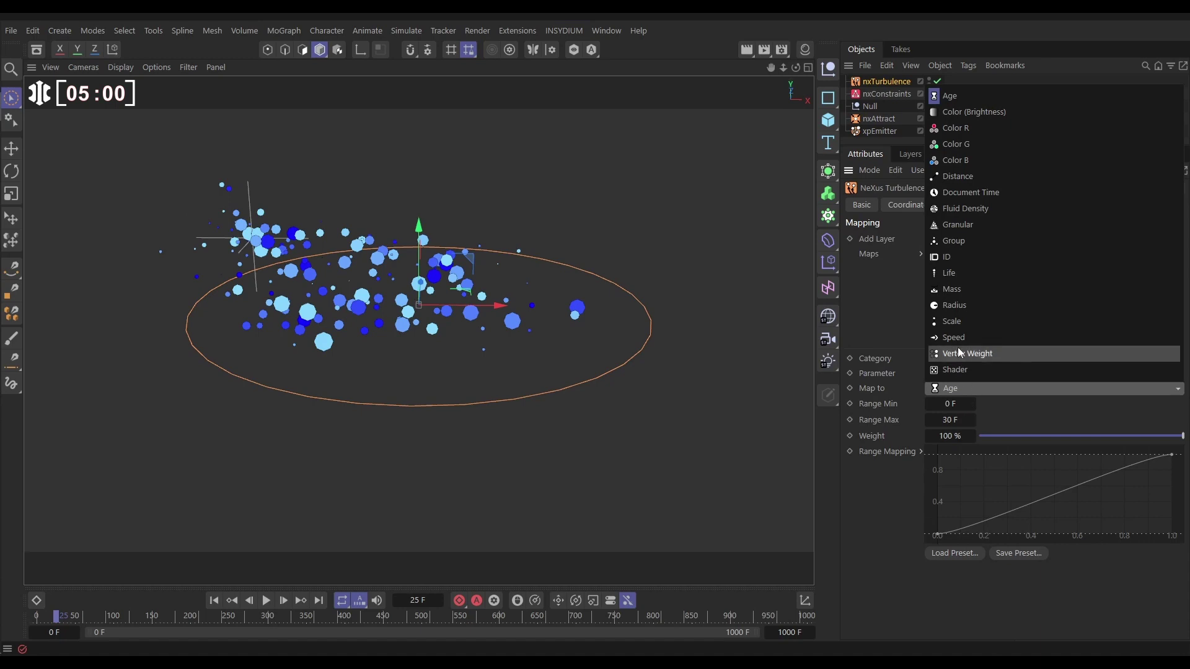
{"action": "left_click", "coordinate": [954, 305]}
{"action": "left_click", "coordinate": [947, 421]}
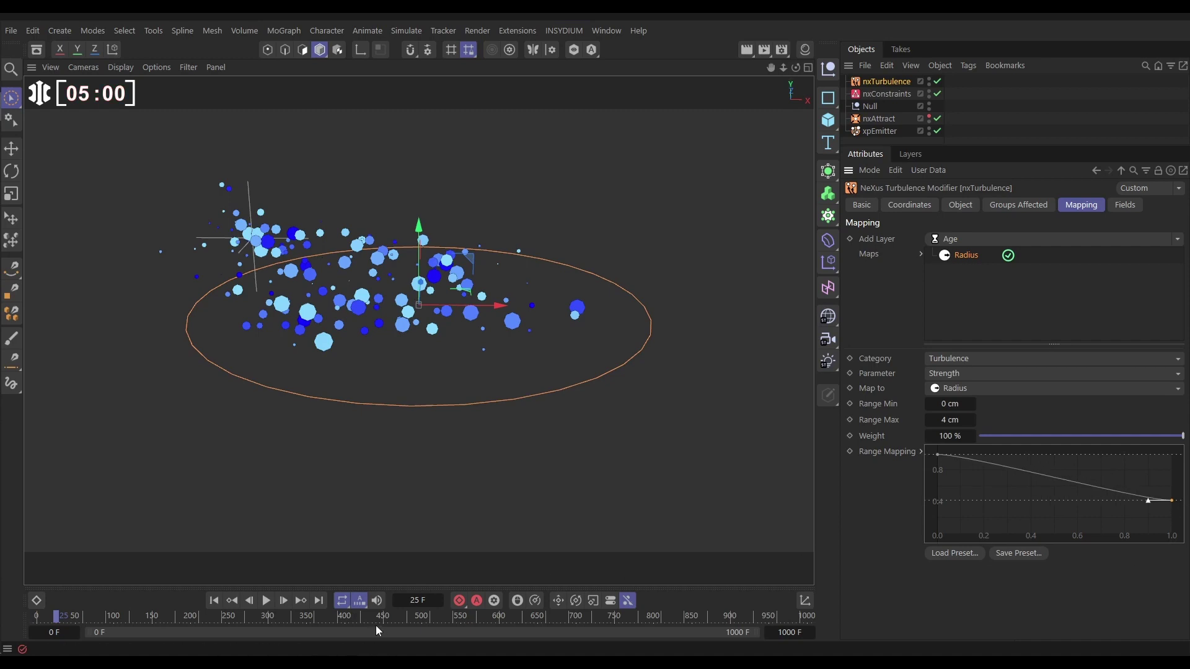
Replay the simulation from the start, drag the Null to the right, then stop playback
{"action": "left_click", "coordinate": [213, 605]}
{"action": "left_click", "coordinate": [266, 601]}
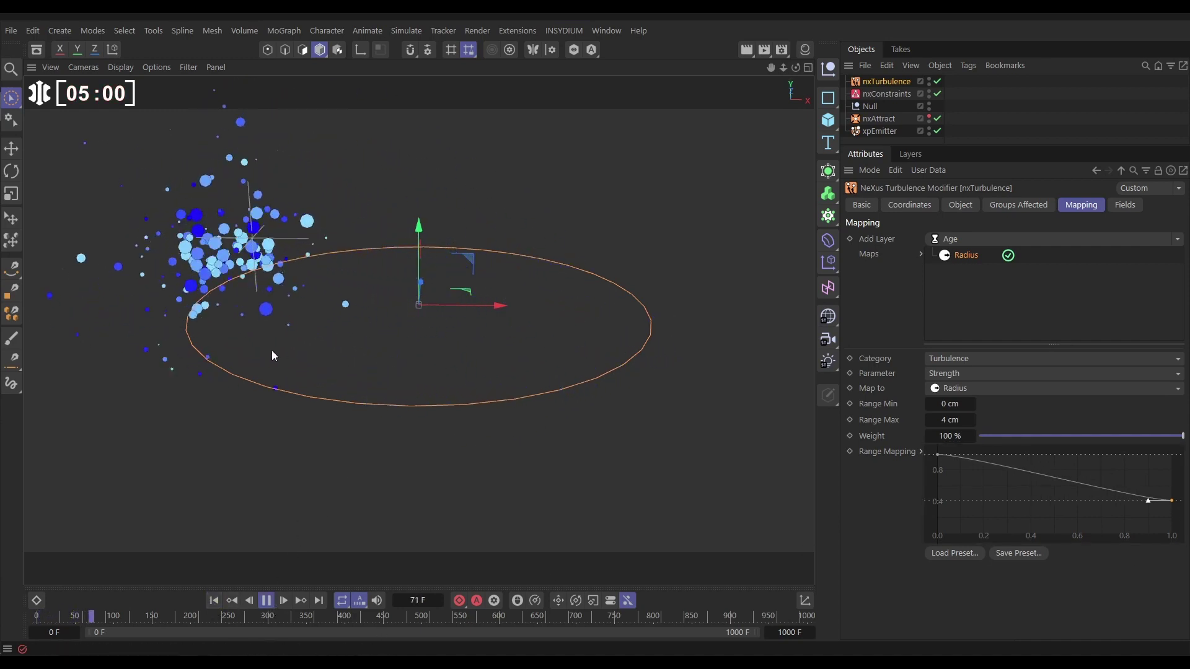
{"action": "left_click_drag", "start_coordinate": [271, 351], "coordinate": [250, 285]}
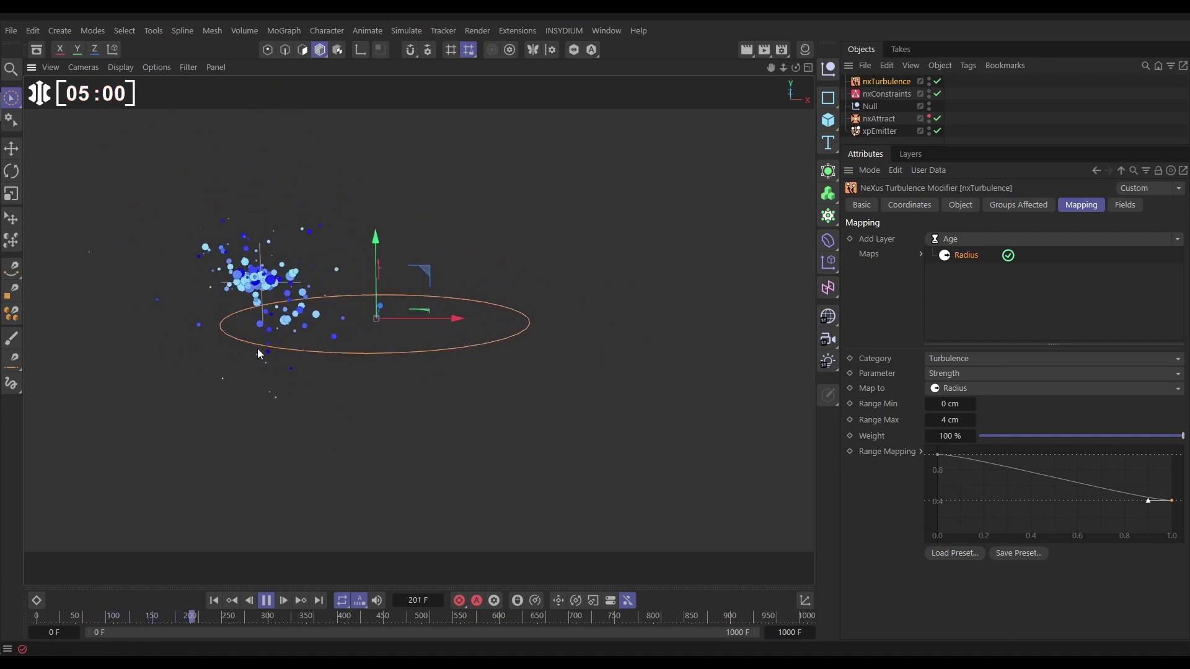
{"action": "left_click", "coordinate": [874, 106]}
{"action": "left_click_drag", "start_coordinate": [310, 236], "coordinate": [434, 243]}
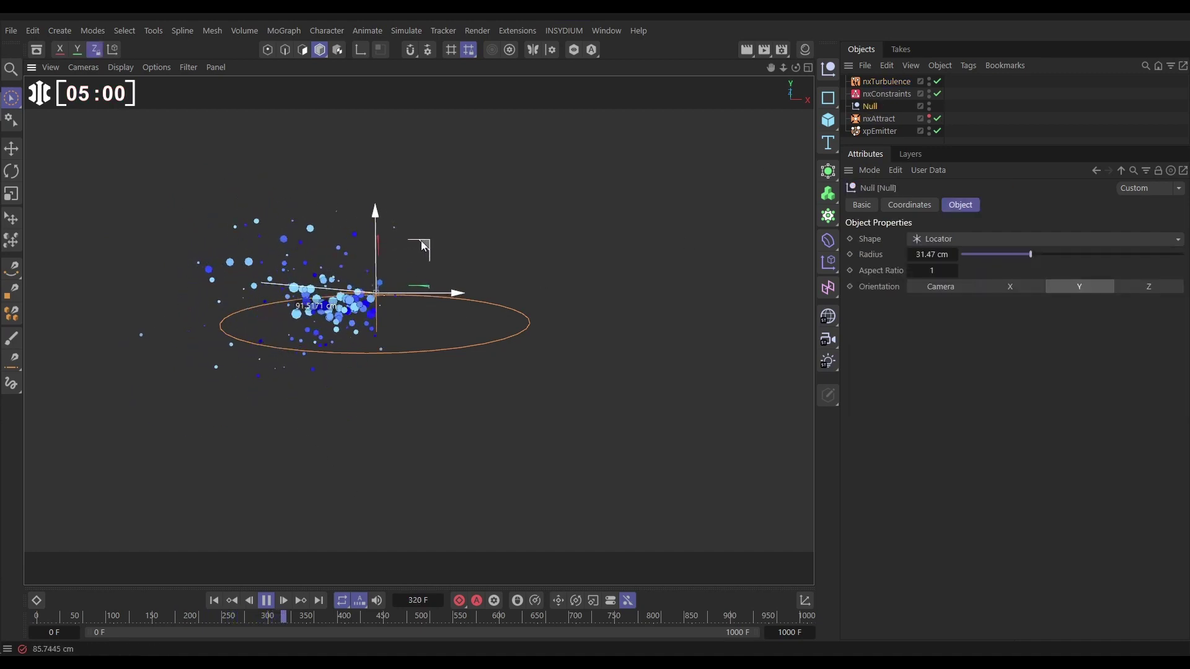
{"action": "key", "text": "F8"}
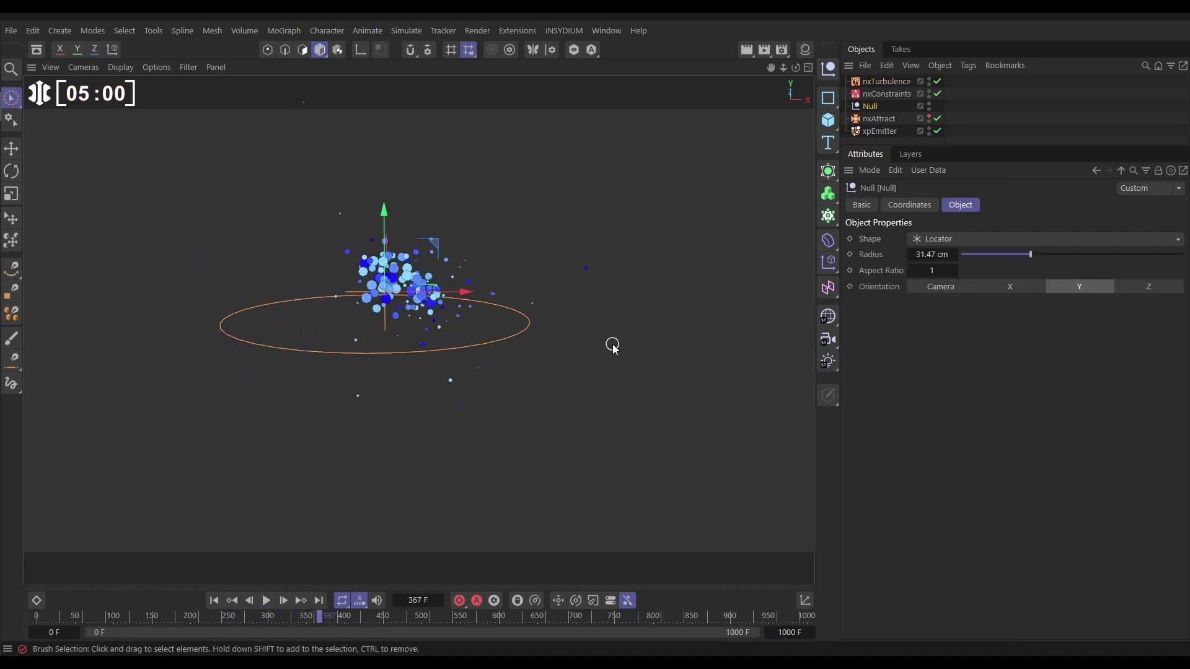
Add a Friction constraint layer to nxConstraints
{"action": "left_click", "coordinate": [889, 94]}
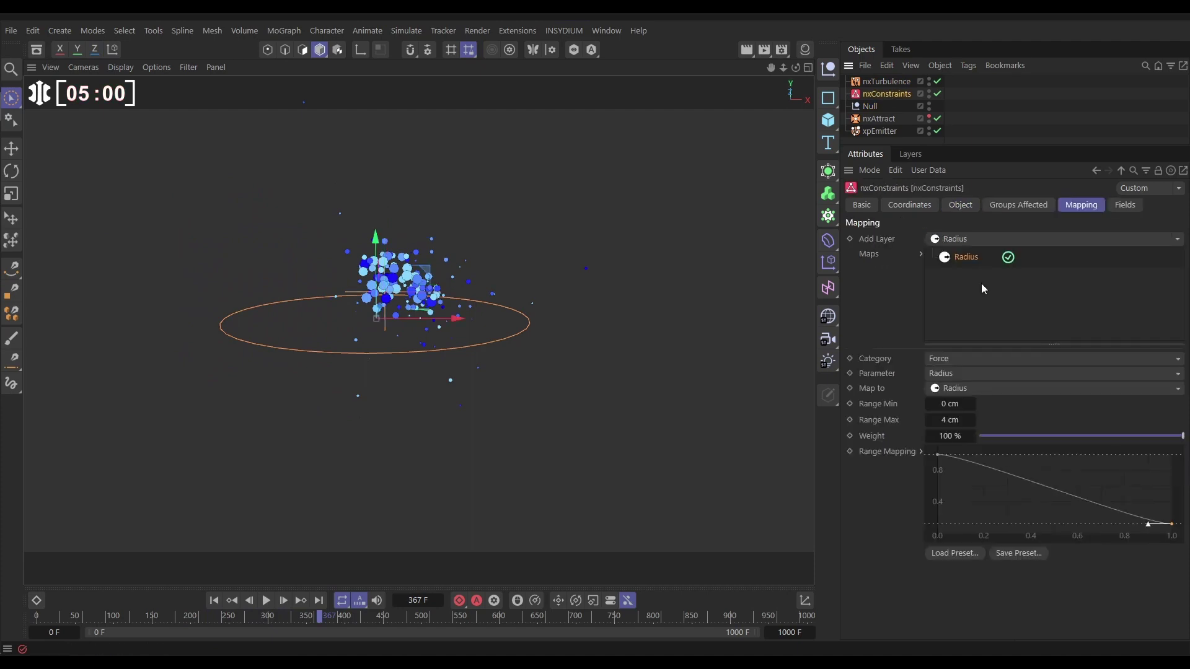
{"action": "left_click", "coordinate": [957, 207]}
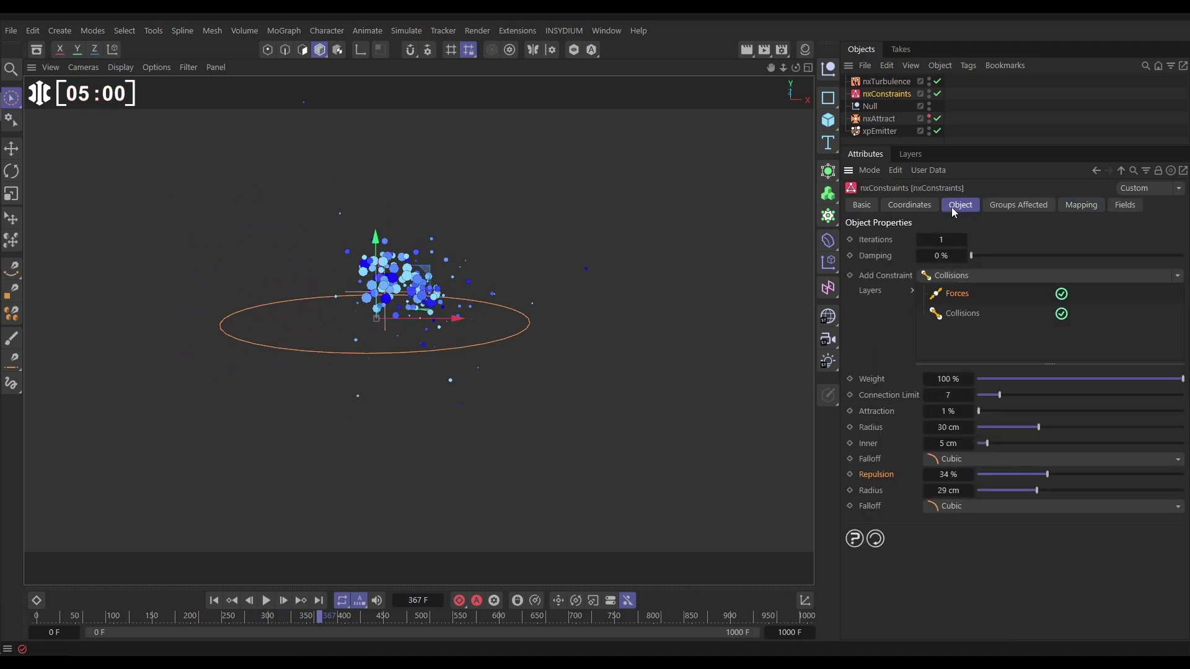
{"action": "left_click", "coordinate": [1151, 279]}
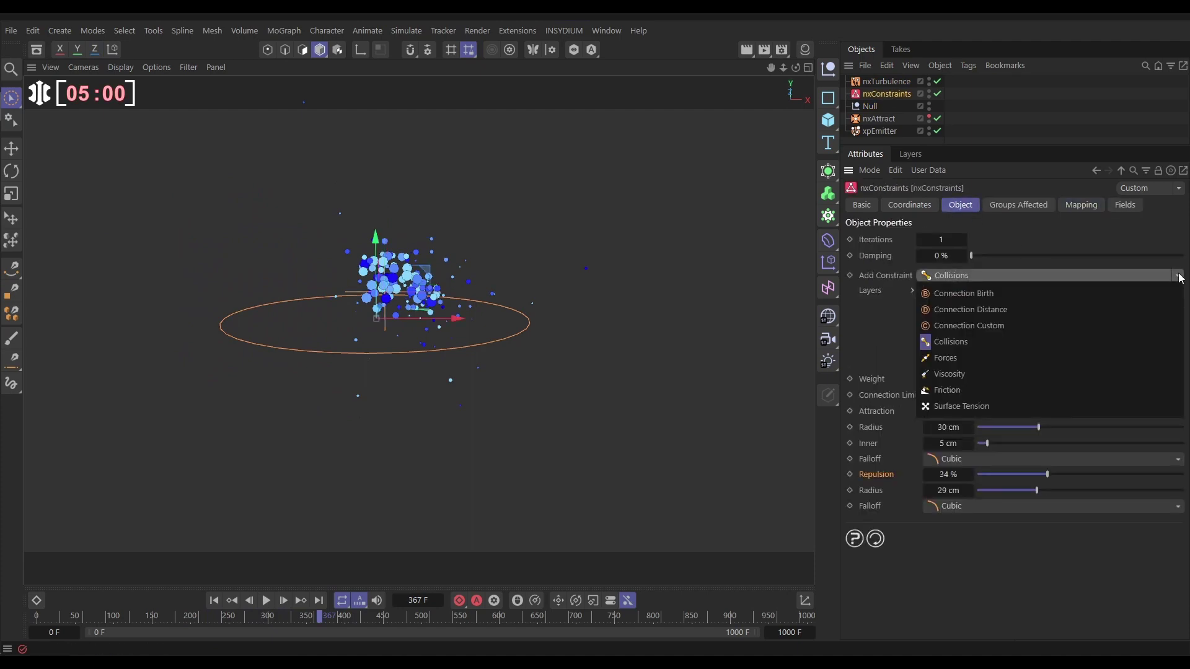
{"action": "left_click", "coordinate": [973, 390]}
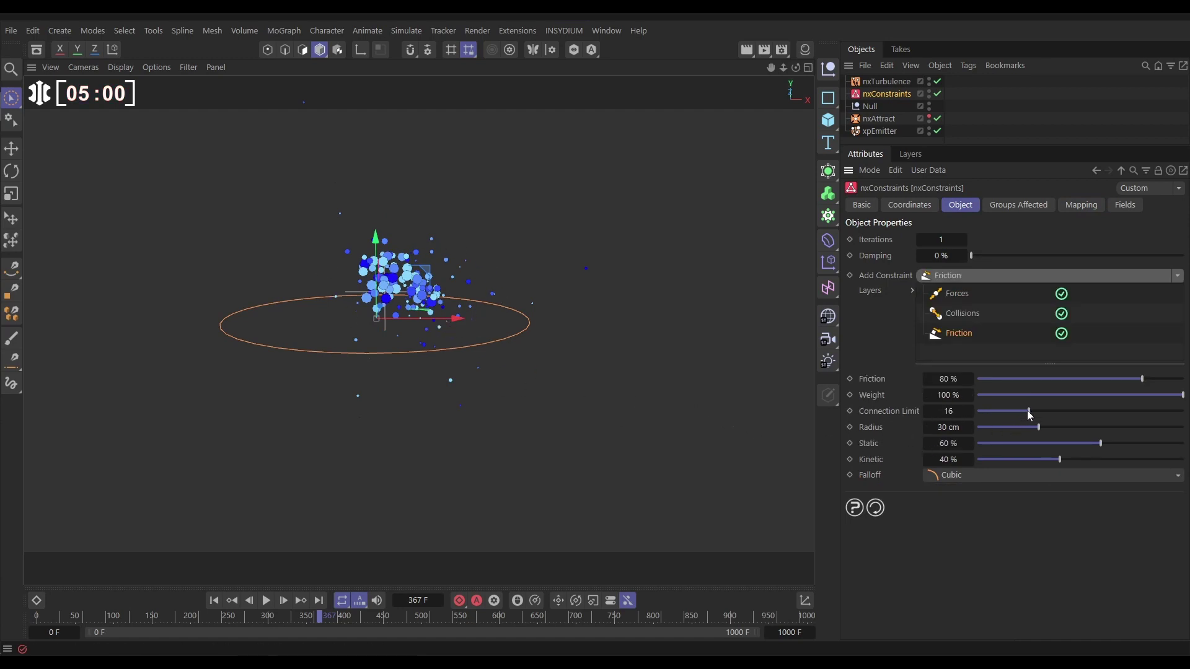
Set the Friction layer's connection limit to 8 and friction to 9%, rewinding the simulation
{"action": "left_click_drag", "start_coordinate": [1029, 411], "coordinate": [1022, 412]}
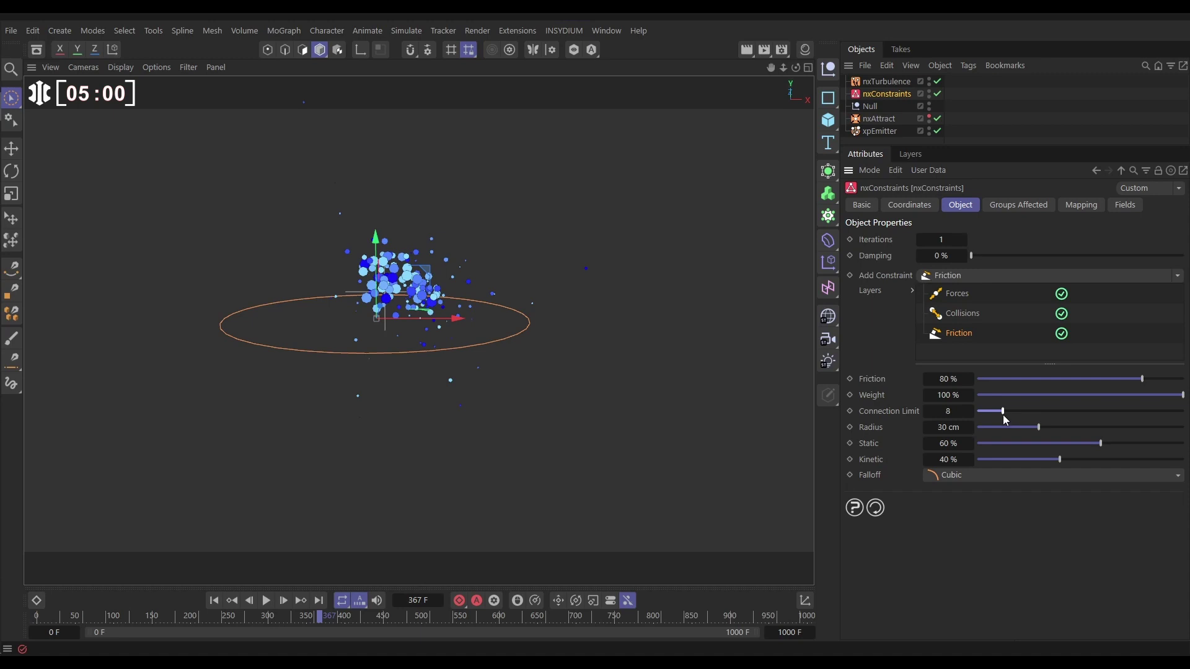
{"action": "left_click_drag", "start_coordinate": [1073, 379], "coordinate": [1041, 378]}
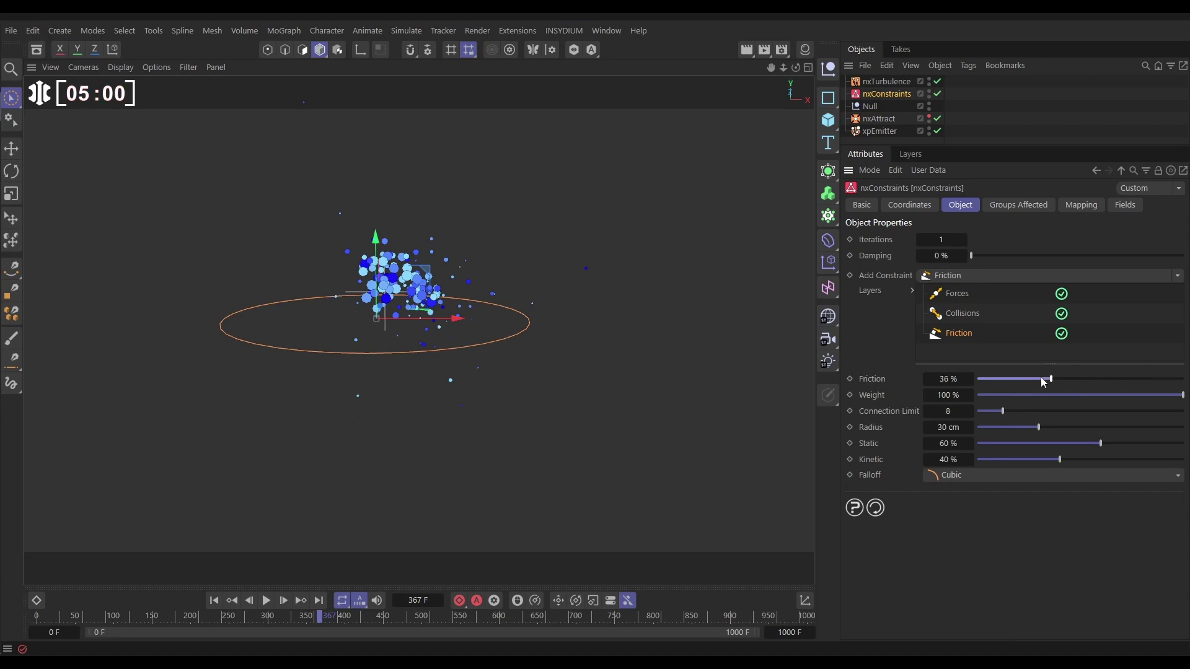
{"action": "left_click", "coordinate": [213, 602]}
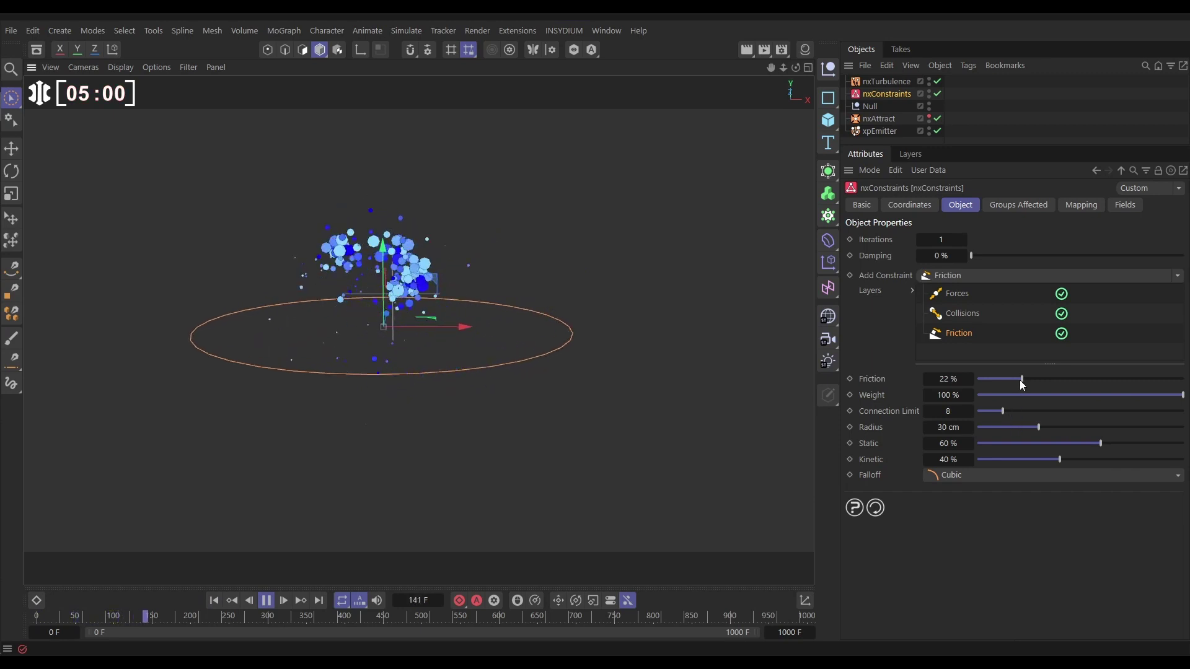
{"action": "left_click", "coordinate": [996, 379]}
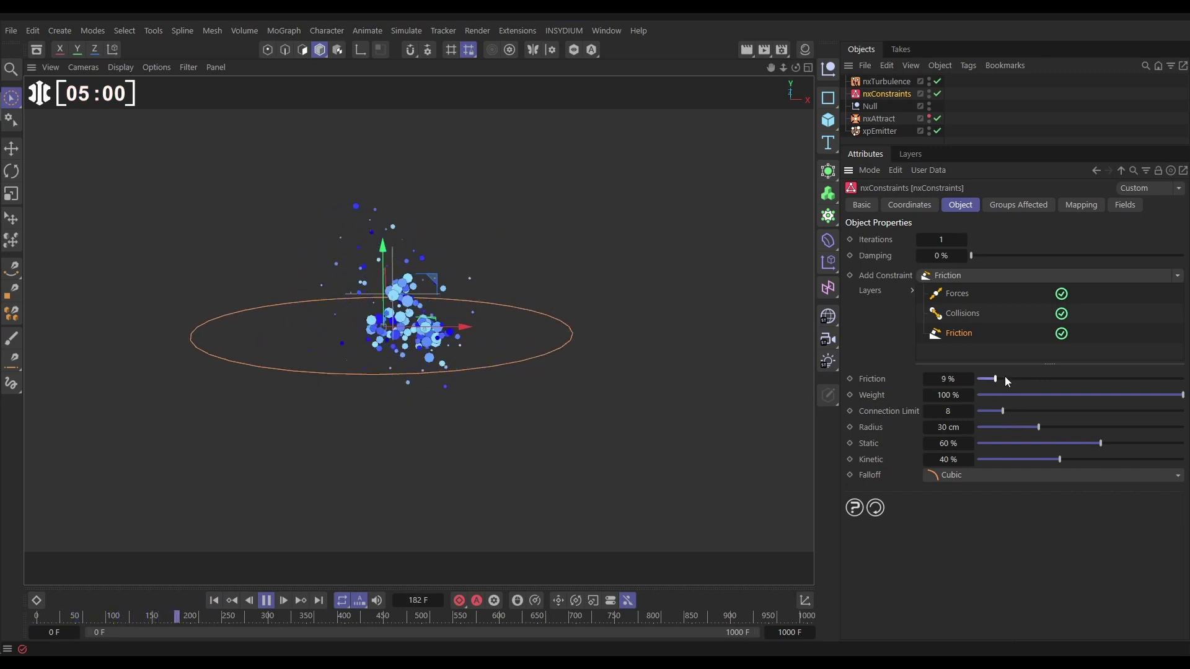
Drag the Null up and to the right in the viewport, then zoom in on the following blob
{"action": "left_click", "coordinate": [870, 106]}
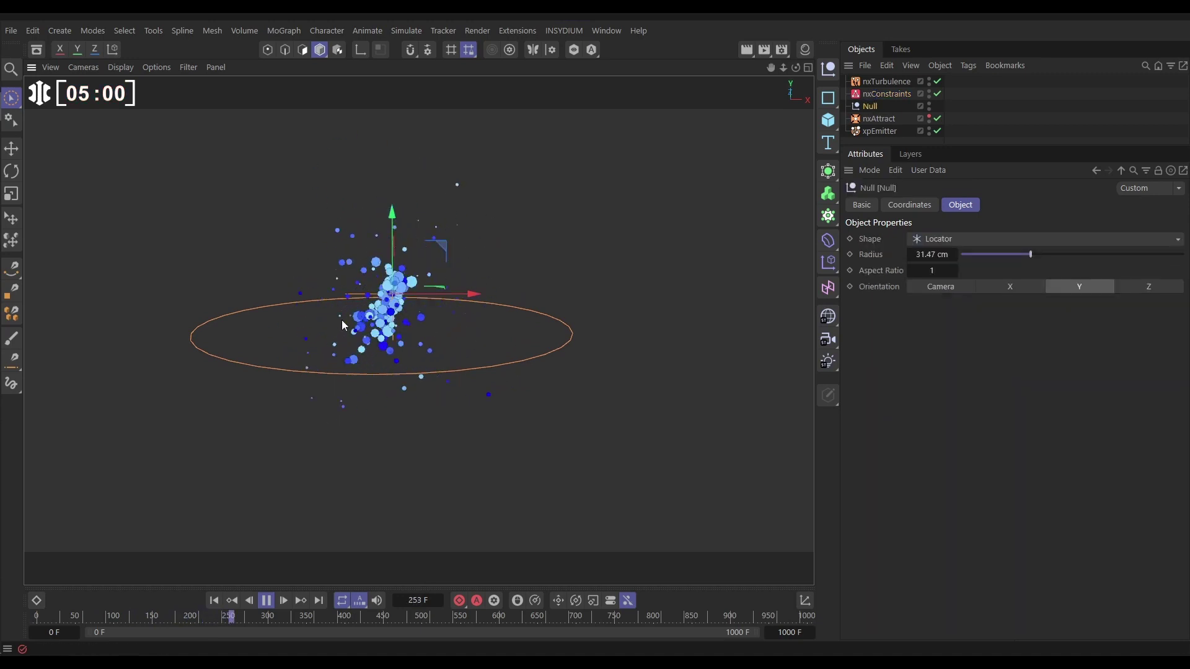
{"action": "left_click_drag", "start_coordinate": [341, 320], "coordinate": [267, 371]}
{"action": "left_click_drag", "start_coordinate": [374, 291], "coordinate": [330, 229]}
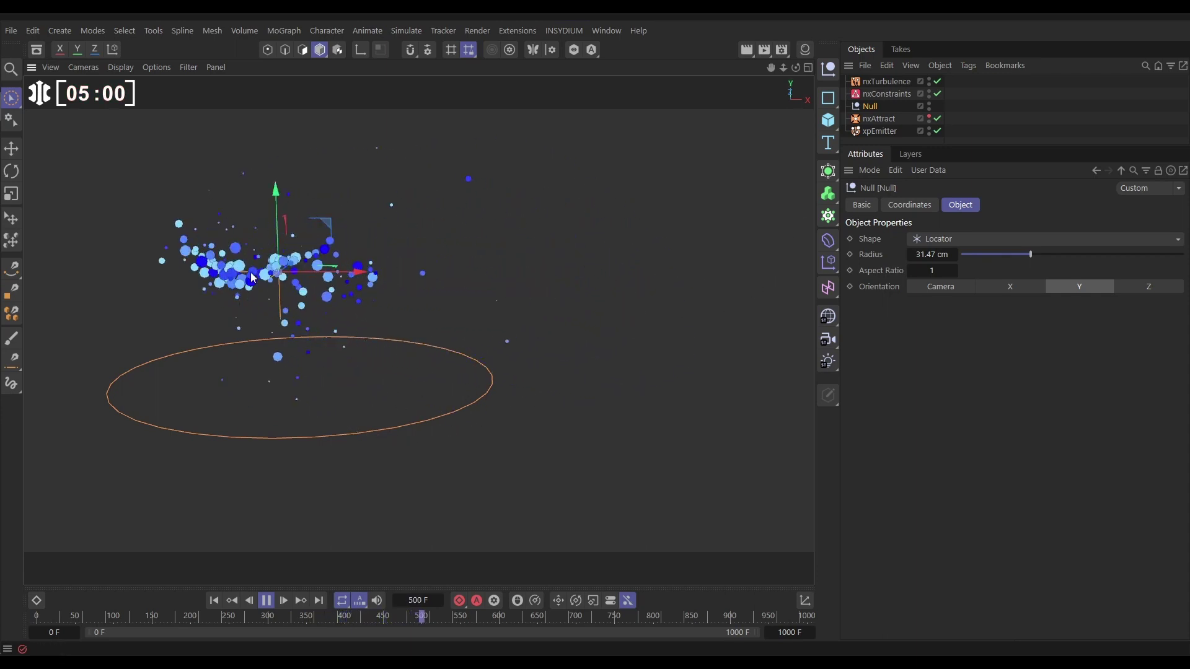
{"action": "scroll", "coordinate": [366, 307], "scroll_direction": "up", "scroll_amount": 5}
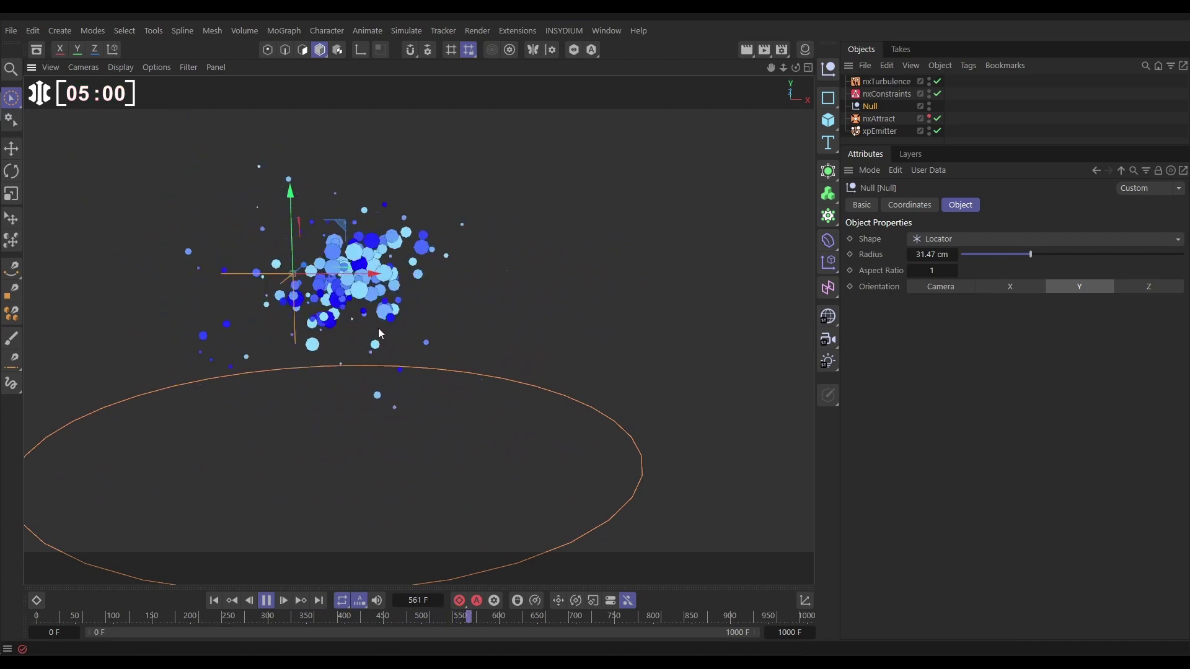